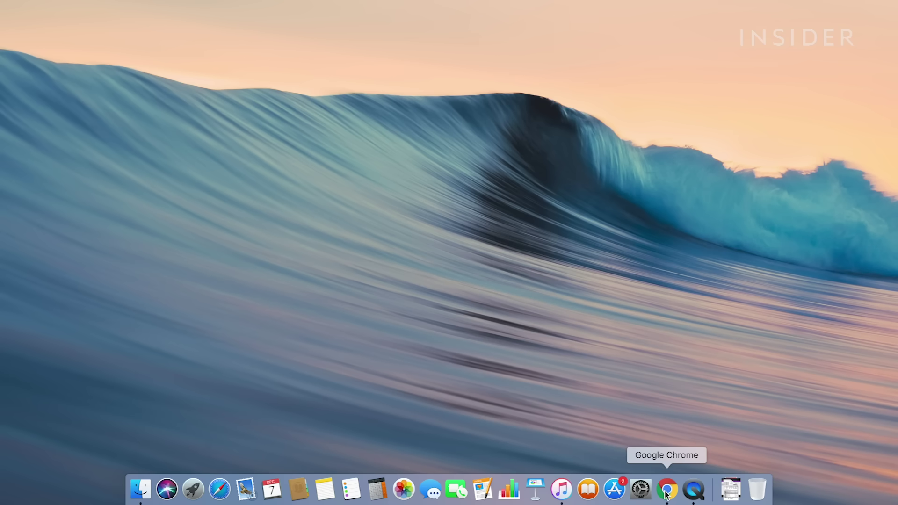
# Open a new Chrome window and launch Google Calendar from the Google apps grid
pyautogui.click(667, 490)
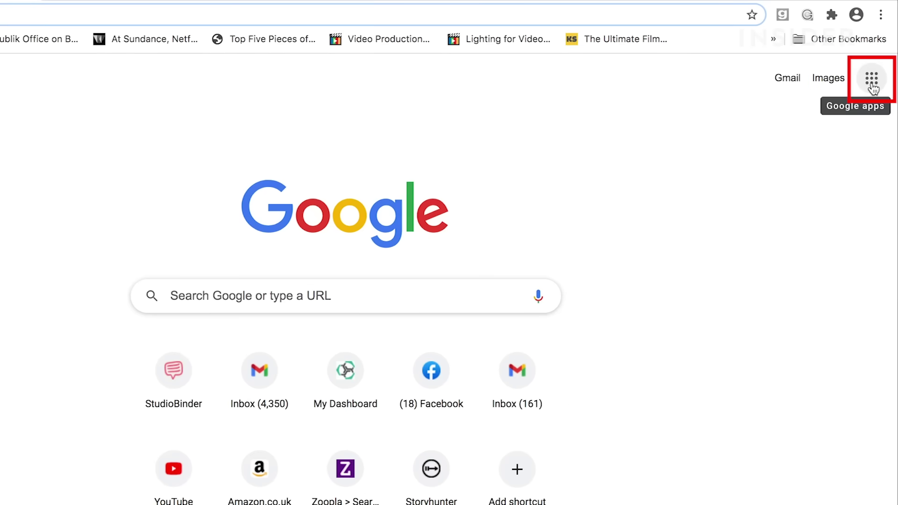
pyautogui.click(873, 88)
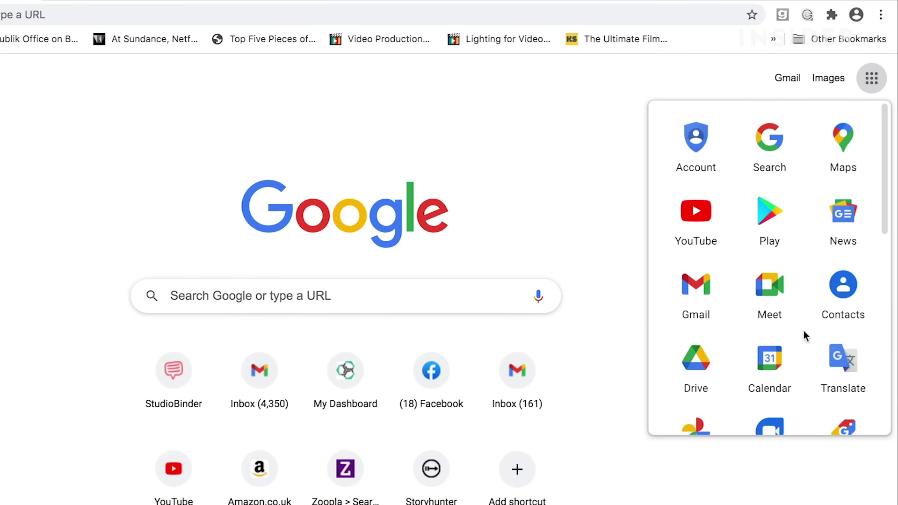
pyautogui.click(766, 358)
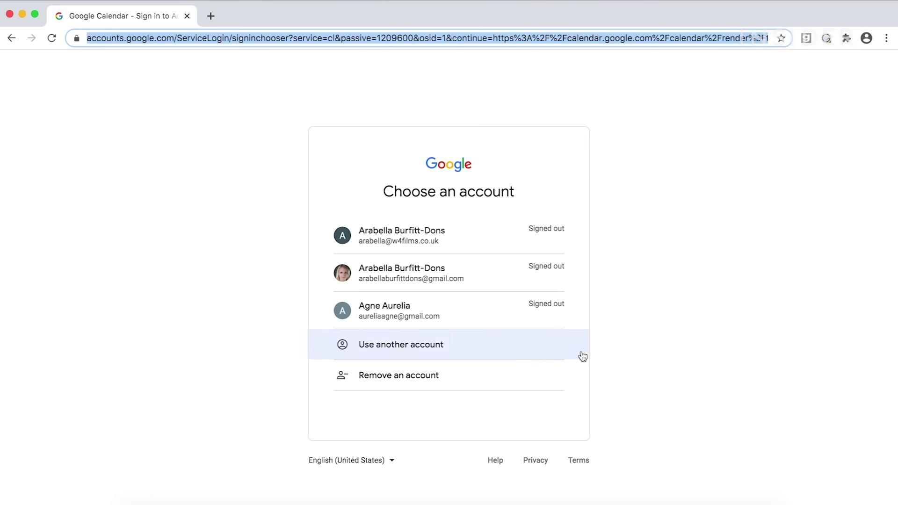
# Sign in through 'Use another account' with that account's email address and password
pyautogui.click(468, 390)
pyautogui.click(418, 258)
pyautogui.press('super+a')
pyautogui.press('BackSpace')
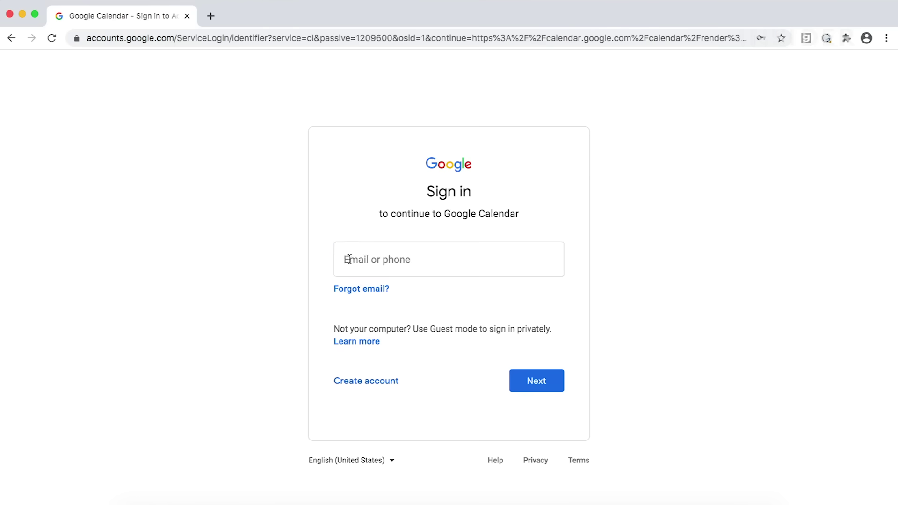
pyautogui.click(541, 383)
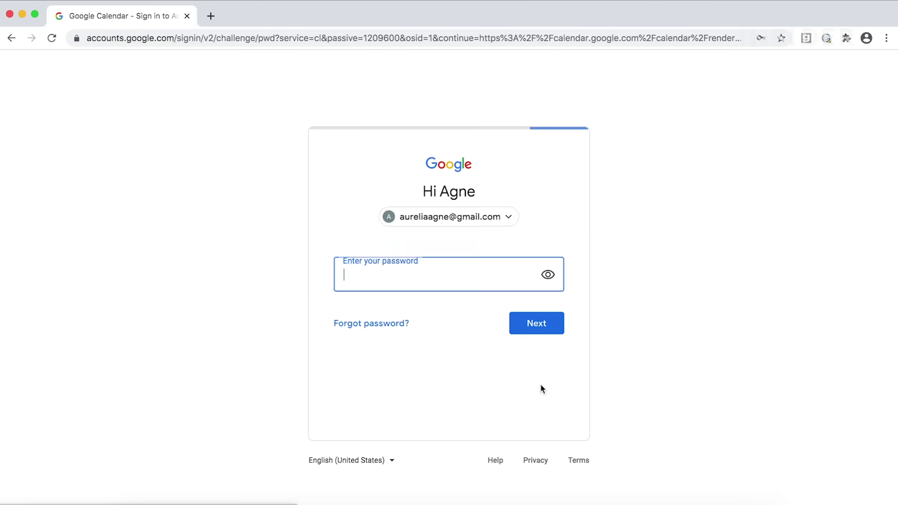
pyautogui.write('•••••••••')
pyautogui.click(531, 327)
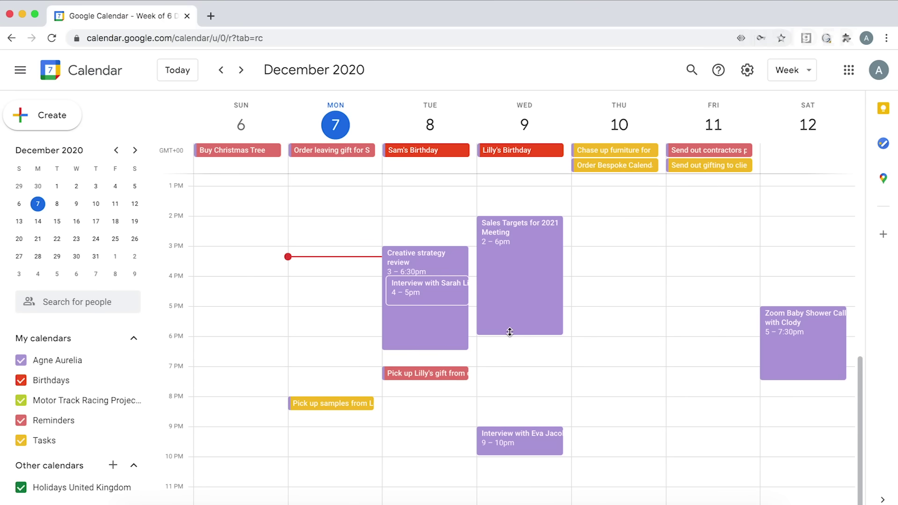
pyautogui.click(248, 37)
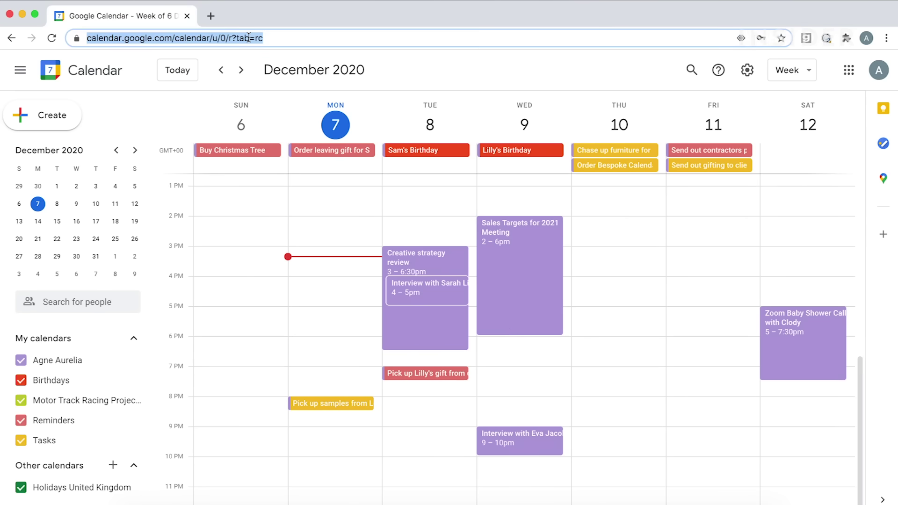
pyautogui.write('calendar.google.com')
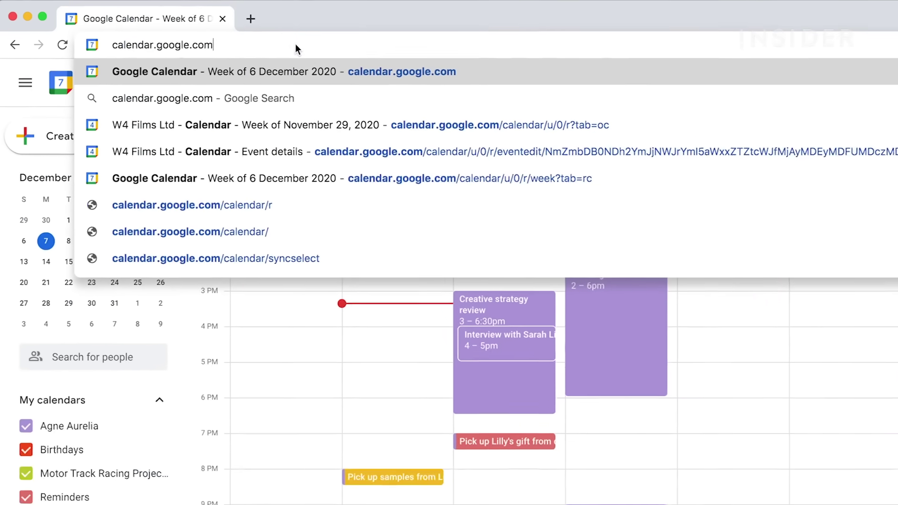
pyautogui.press('Return')
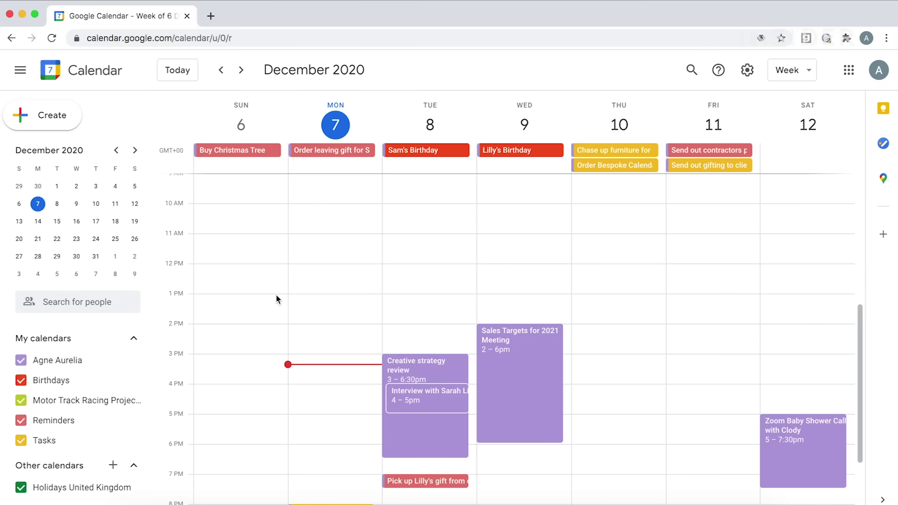
pyautogui.scroll(-3, 315, 305)
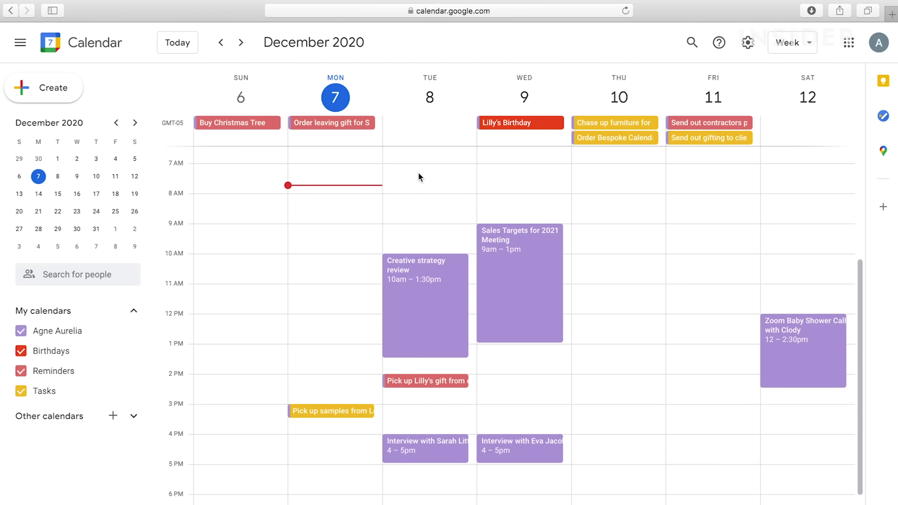
pyautogui.click(418, 176)
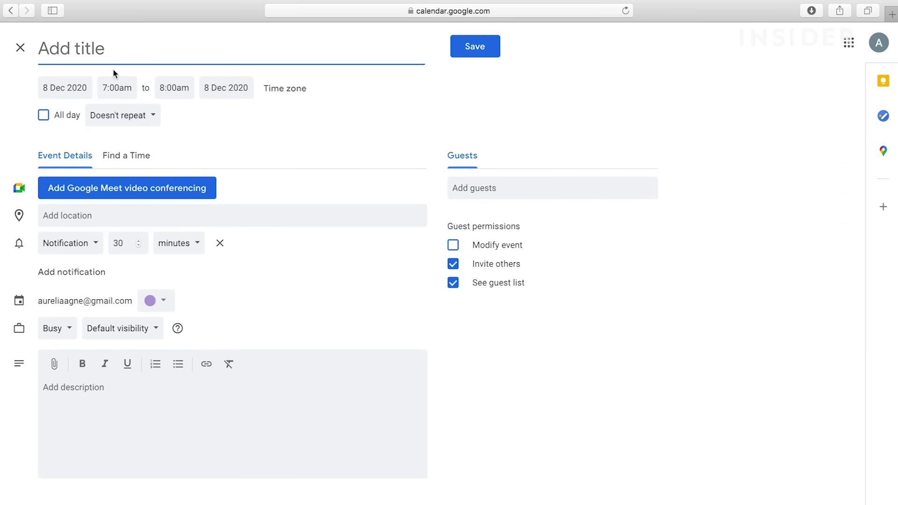
# Title the 8 Dec 7:00–8:00am event 'Workout Session', keeping it timed rather than all day
pyautogui.write('Worko')
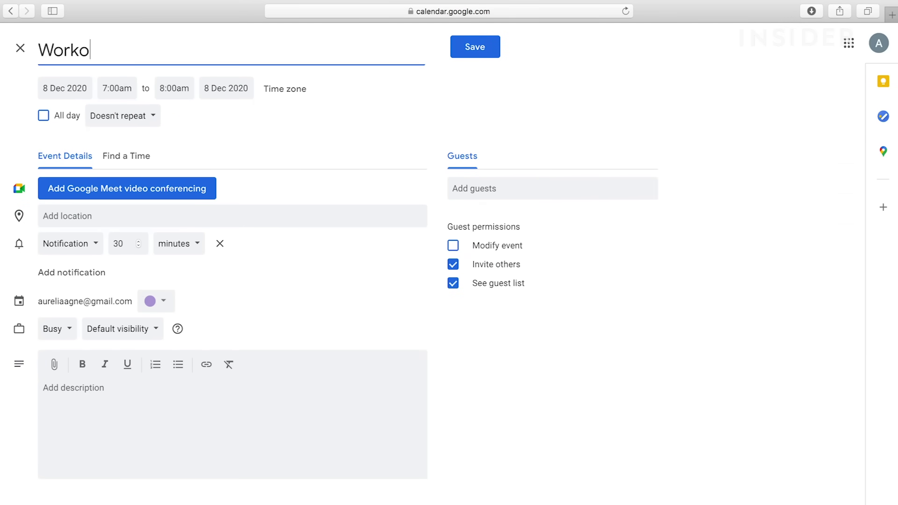
pyautogui.write('ut Session')
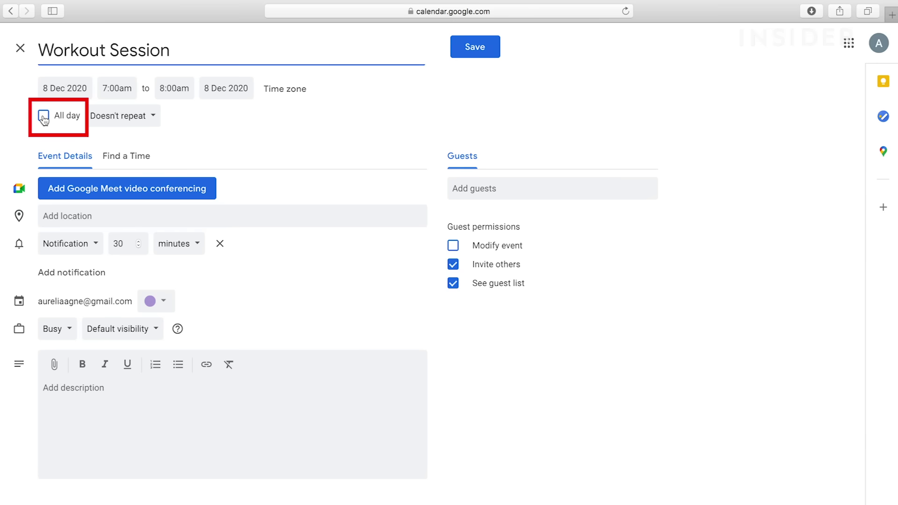
pyautogui.click(43, 116)
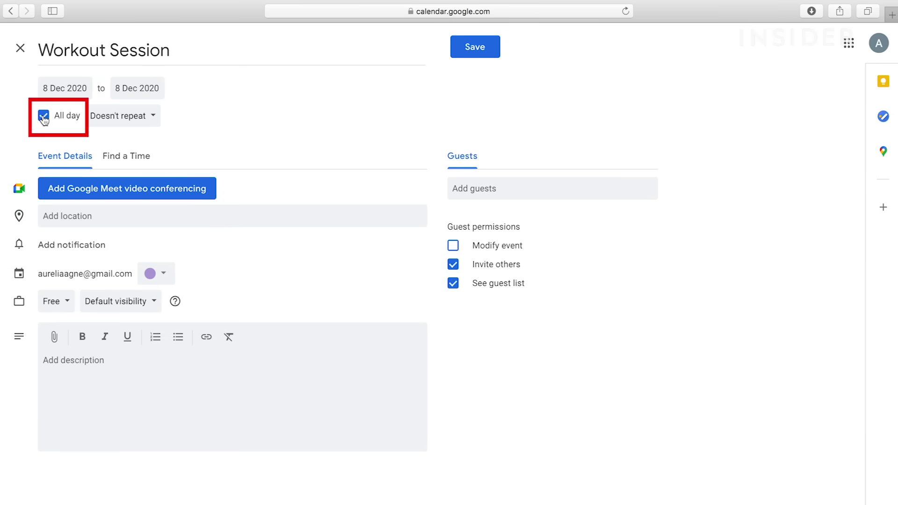
pyautogui.click(43, 116)
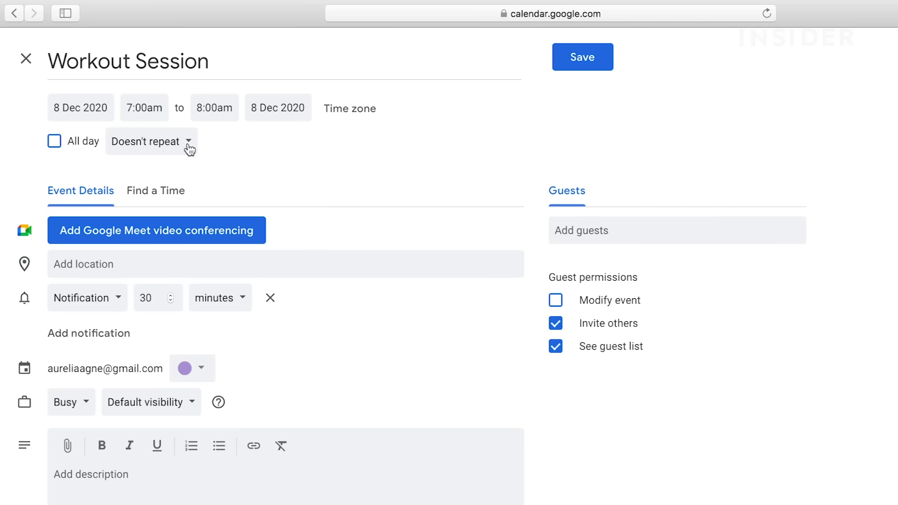
# Set the event to repeat every weekday, then bring up the Custom recurrence options
pyautogui.click(188, 142)
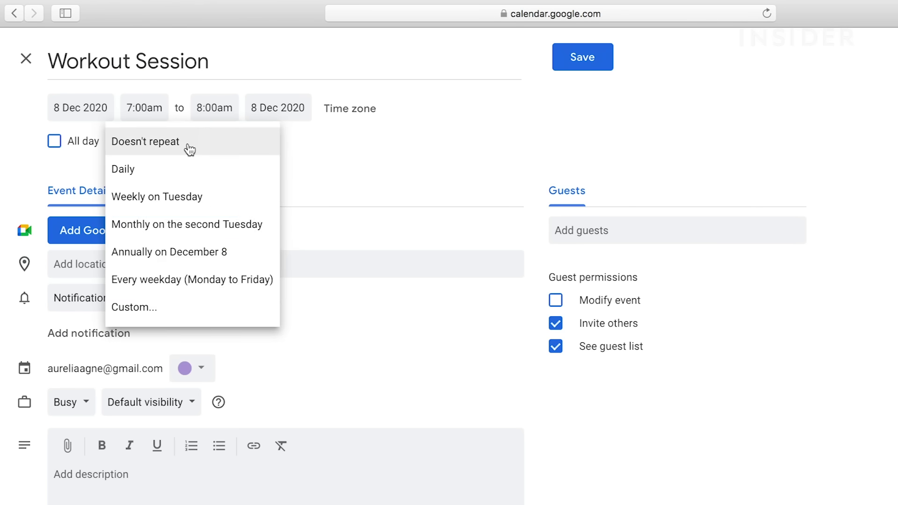
pyautogui.click(191, 283)
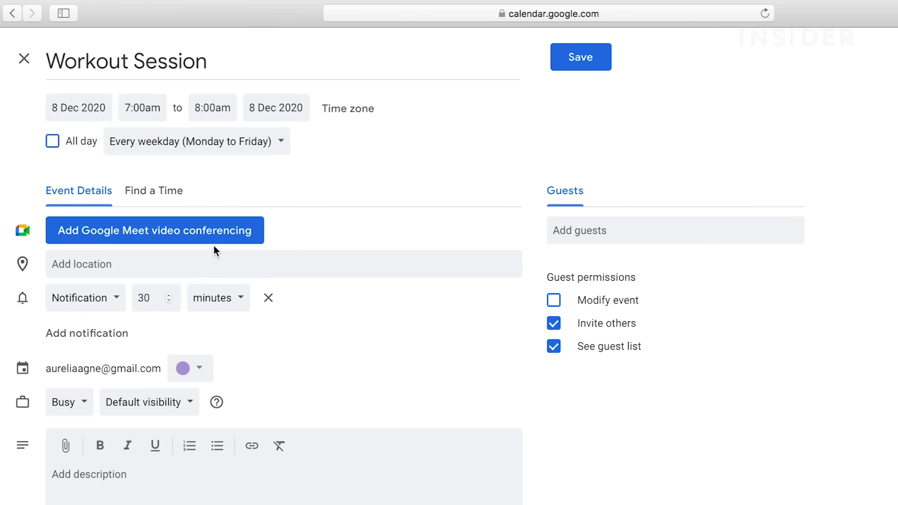
pyautogui.click(280, 146)
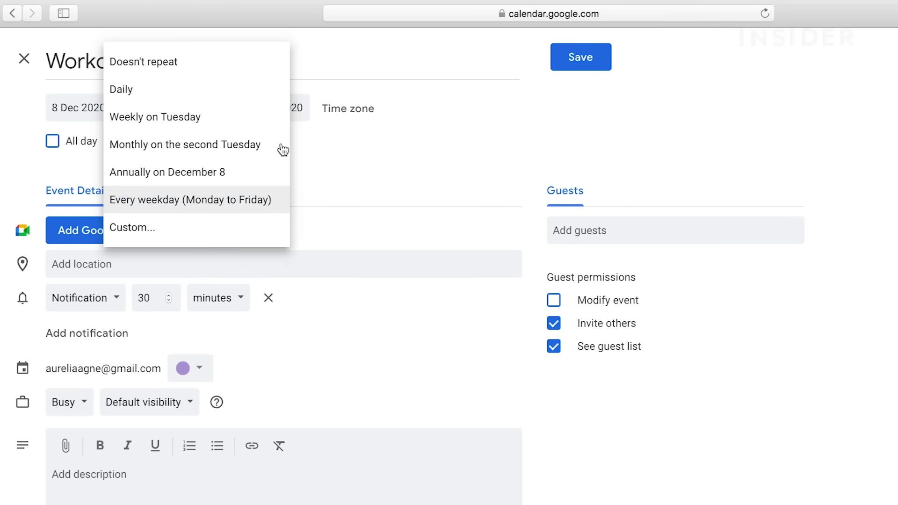
pyautogui.click(192, 234)
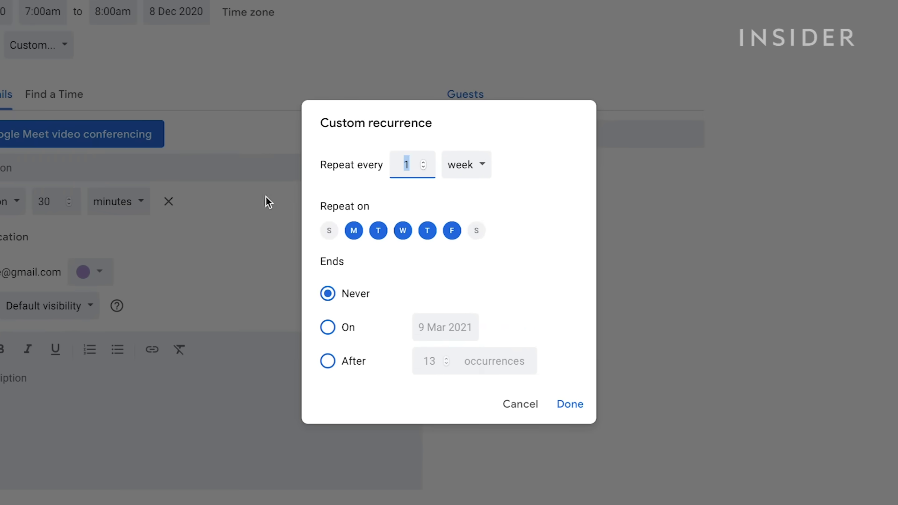
# Drop Friday from the weekly repeat days and end the repeats after 10 occurrences
pyautogui.click(452, 232)
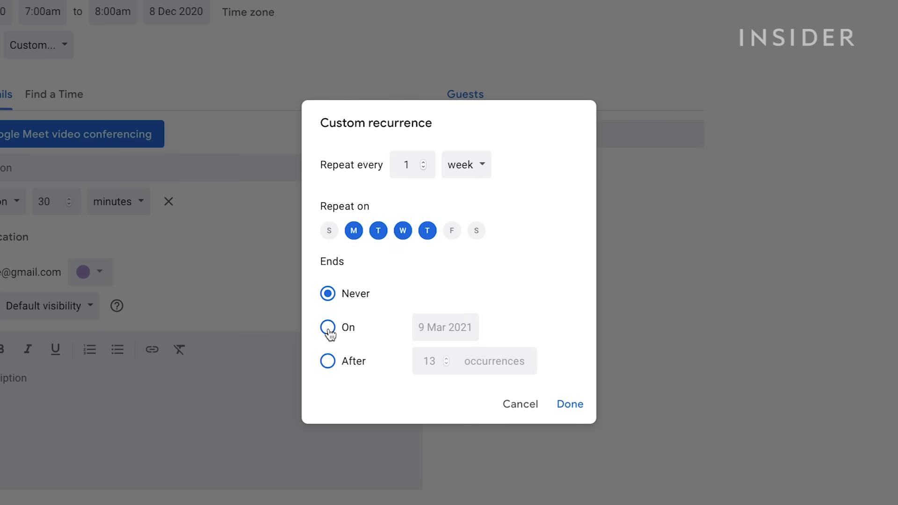
pyautogui.click(334, 372)
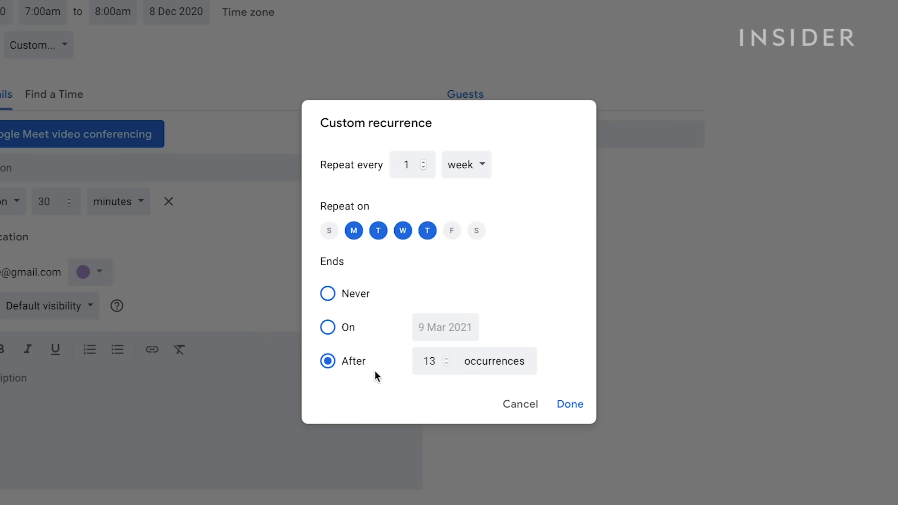
pyautogui.click(445, 363)
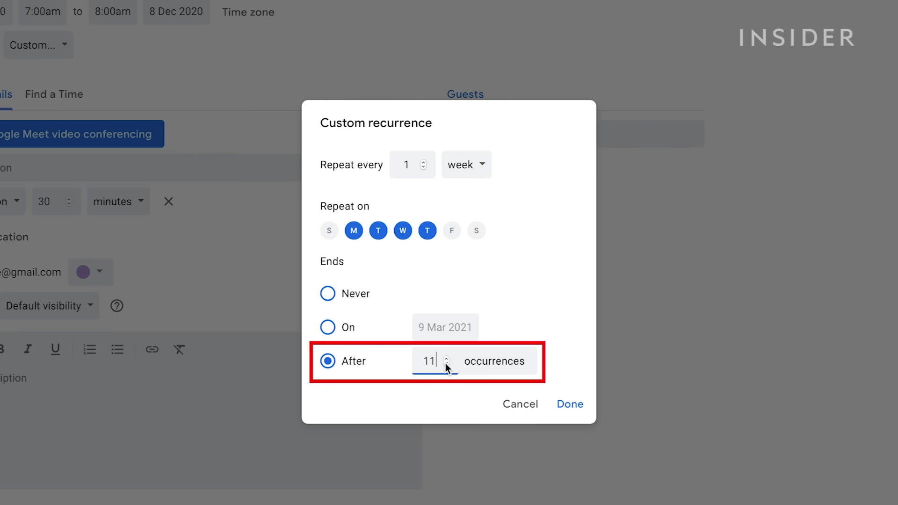
pyautogui.click(446, 363)
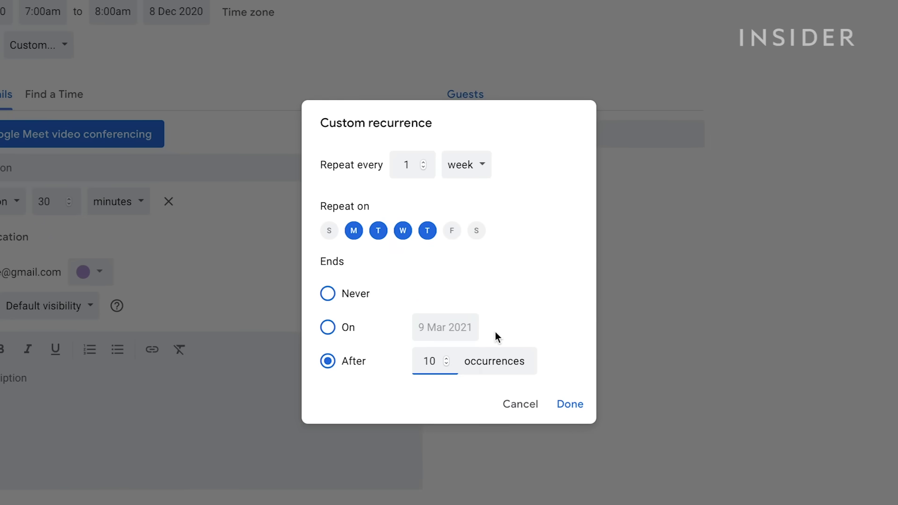
pyautogui.click(571, 405)
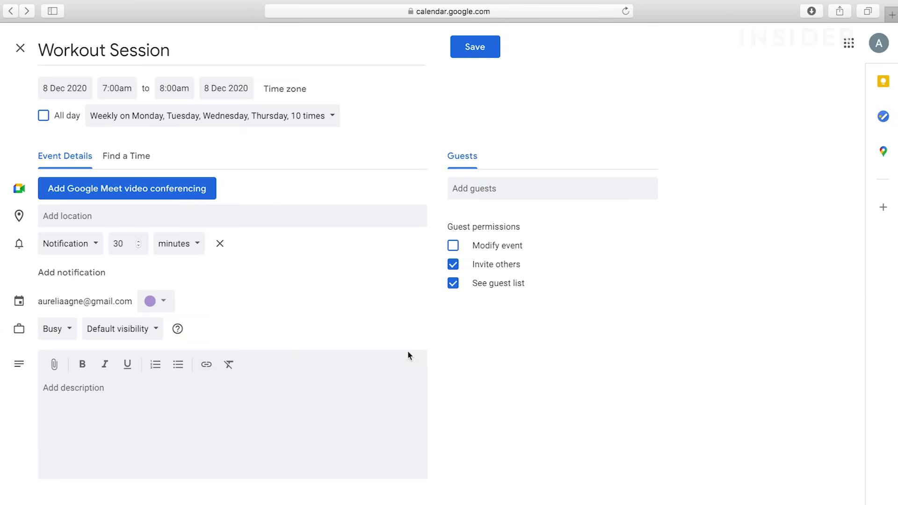
# Set the location to Stoke Newington Church Street, London, and preview it in Google Maps
pyautogui.click(176, 216)
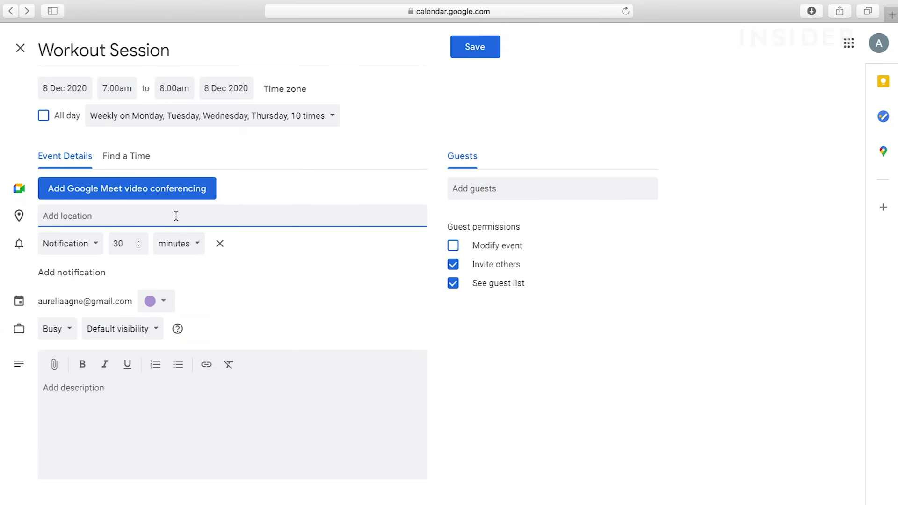
pyautogui.write('Stoke')
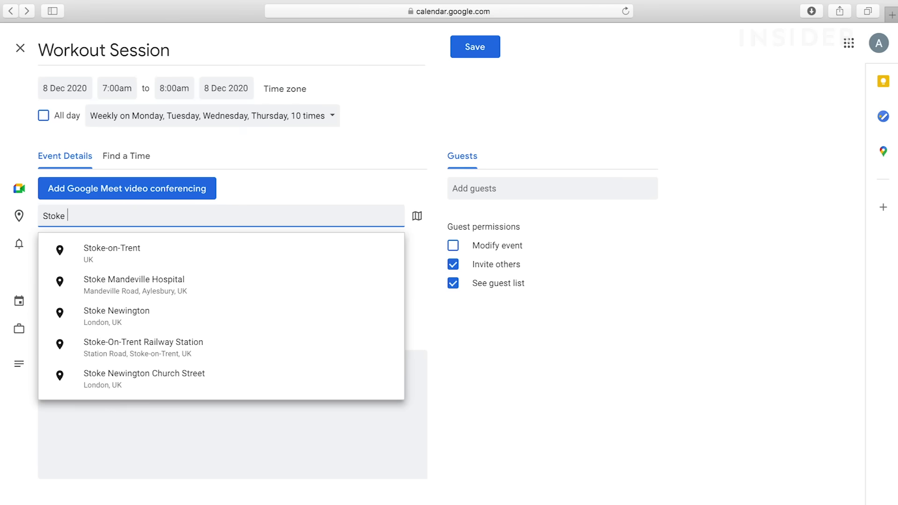
pyautogui.write(' Newington')
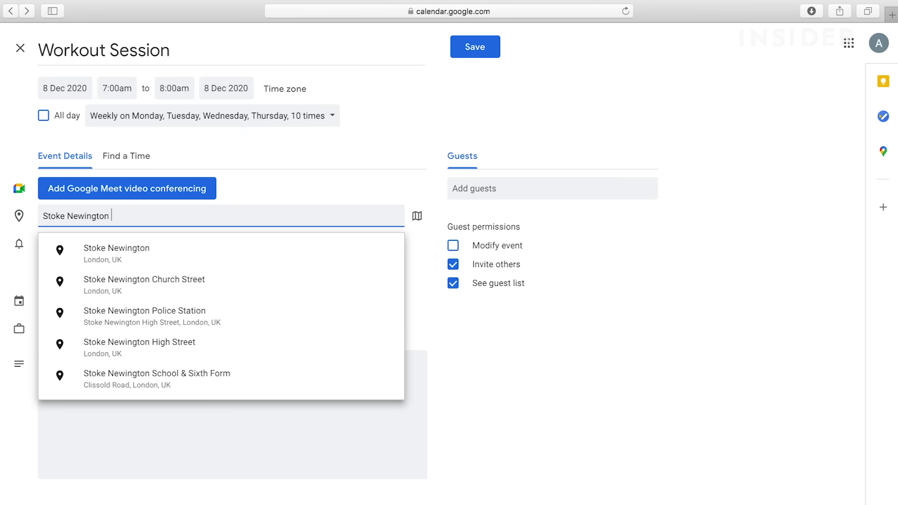
pyautogui.click(170, 281)
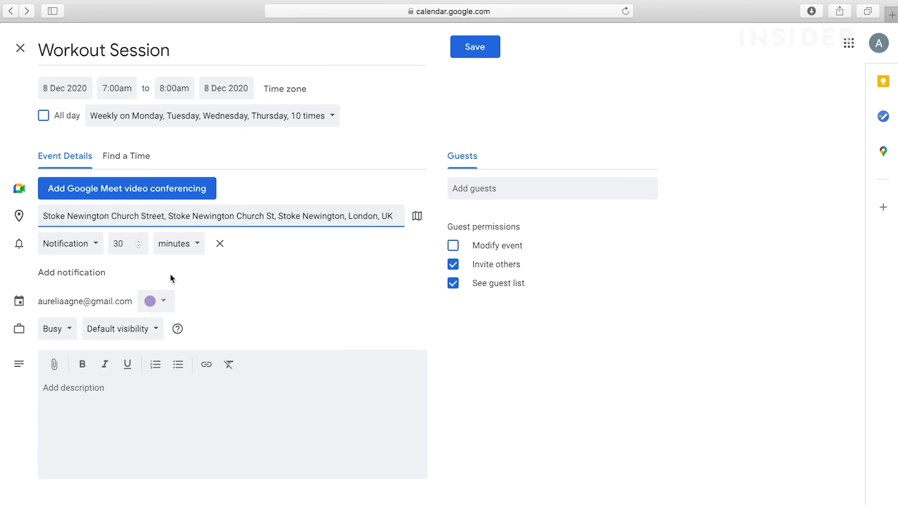
pyautogui.click(417, 216)
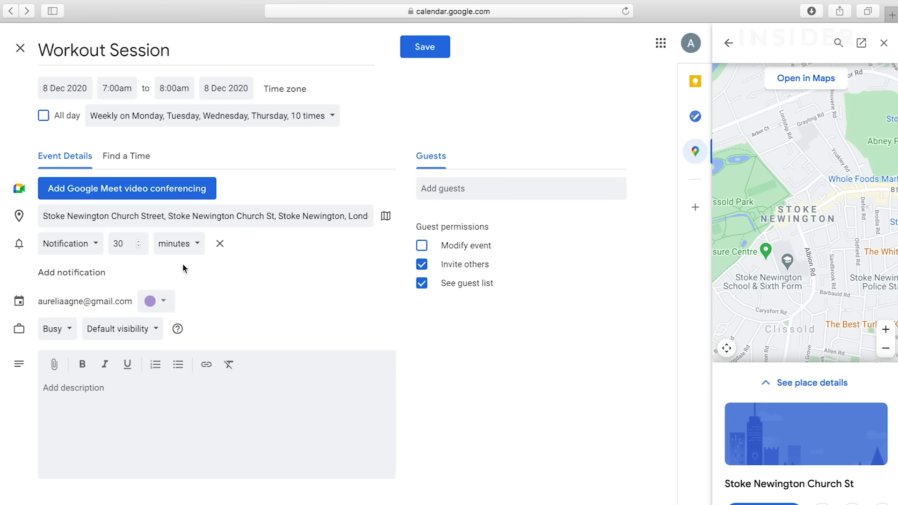
# Change the reminder to an email sent 25 minutes before
pyautogui.click(98, 247)
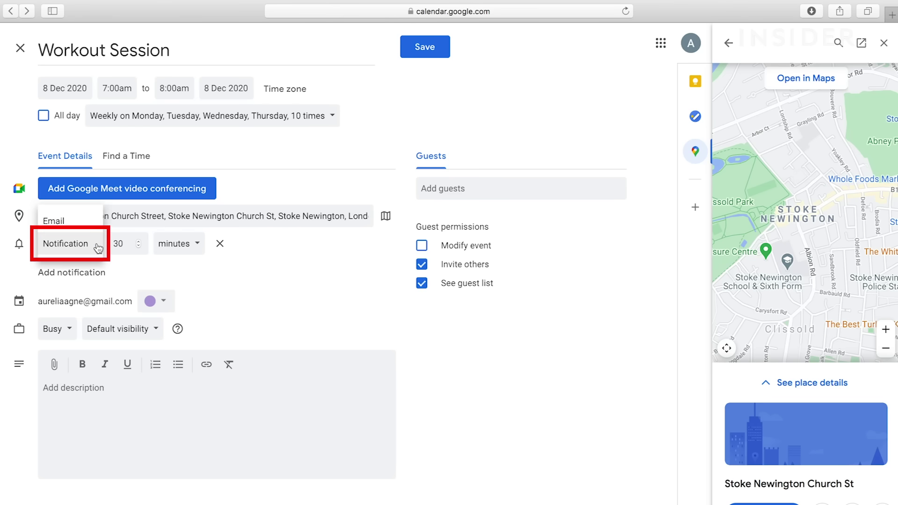
pyautogui.click(85, 225)
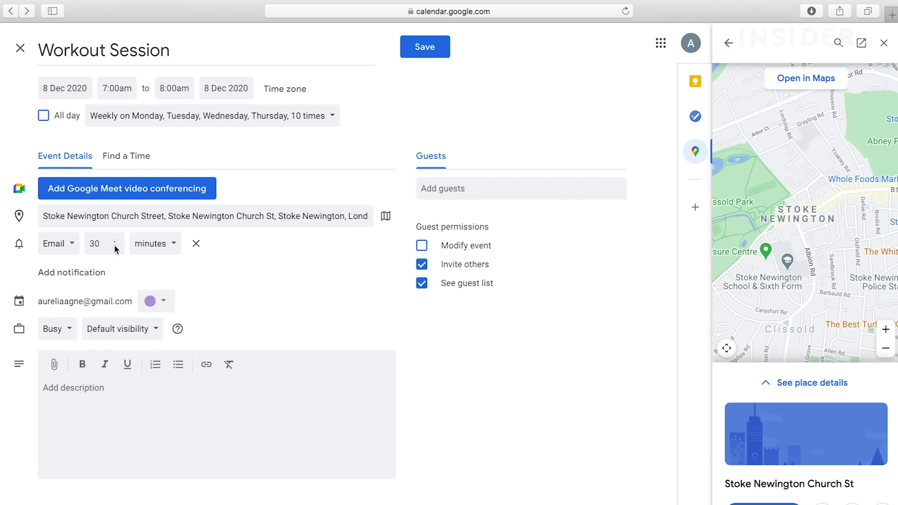
pyautogui.click(115, 247)
pyautogui.click(115, 247)
# Add a second notification, then remove both notifications so none remain
pyautogui.click(91, 275)
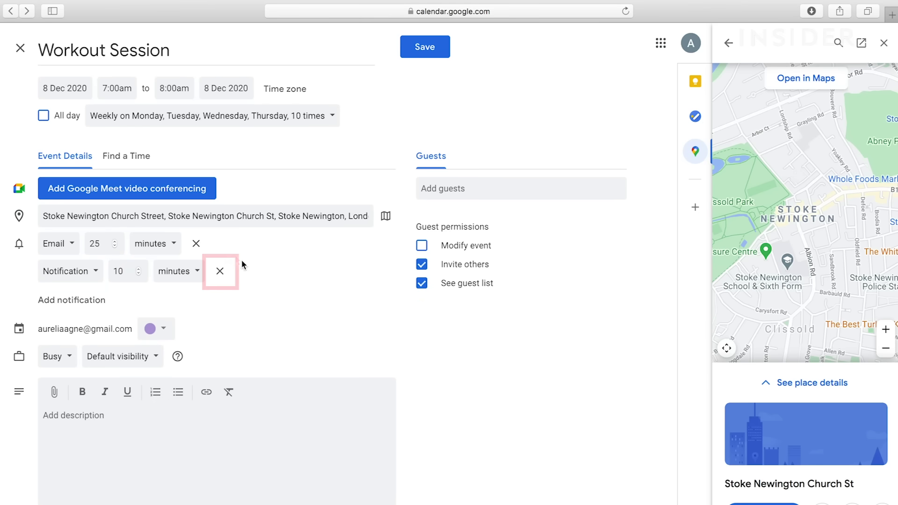
pyautogui.click(220, 270)
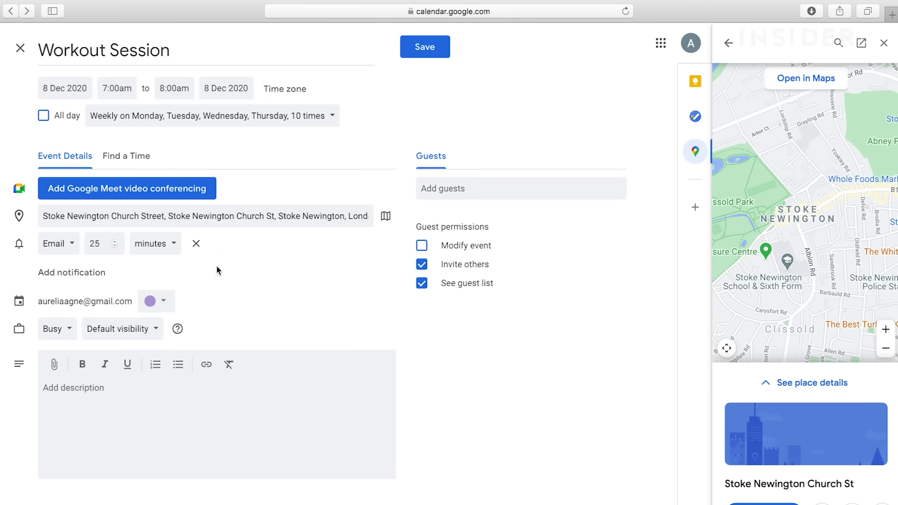
pyautogui.click(196, 243)
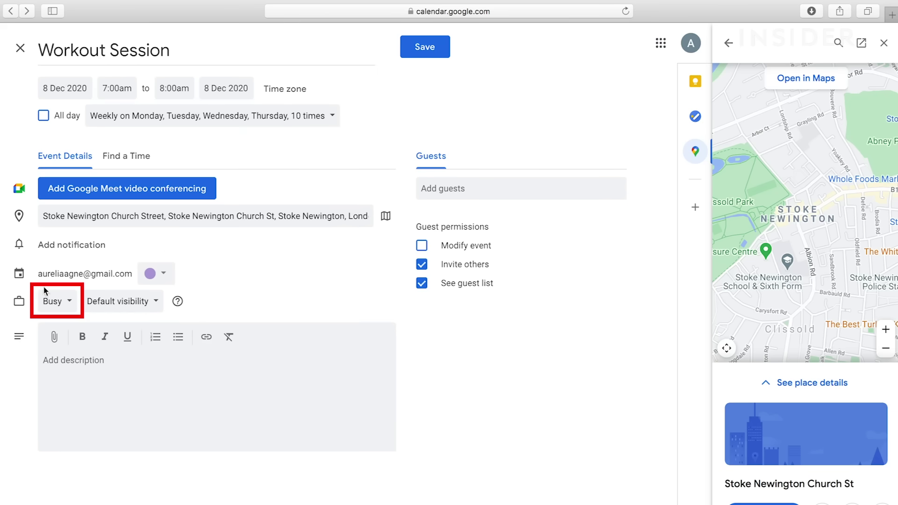
# Keep default visibility and switch the event's availability from Busy to Free
pyautogui.click(71, 303)
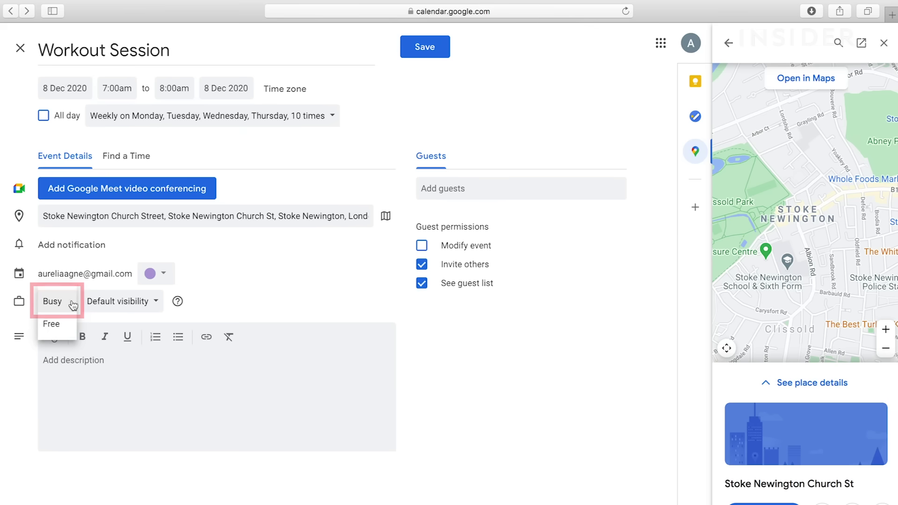
pyautogui.click(73, 303)
pyautogui.click(143, 309)
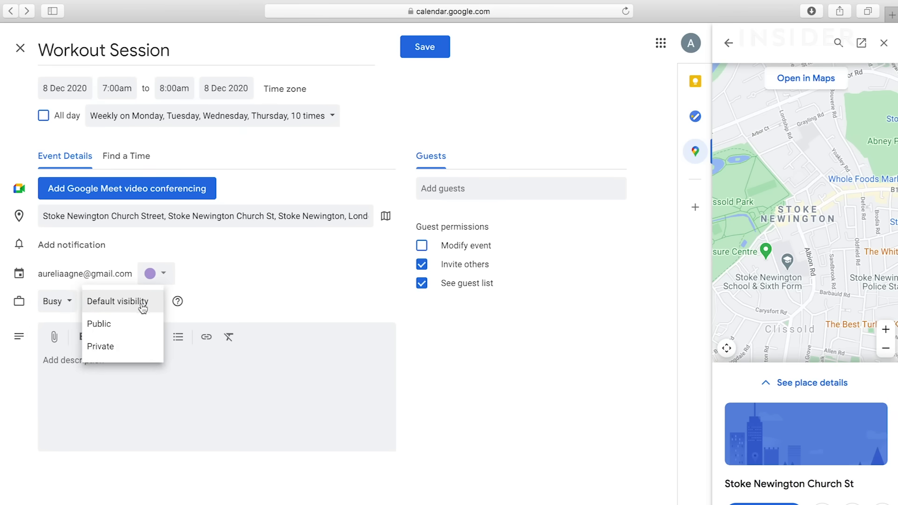
pyautogui.click(144, 309)
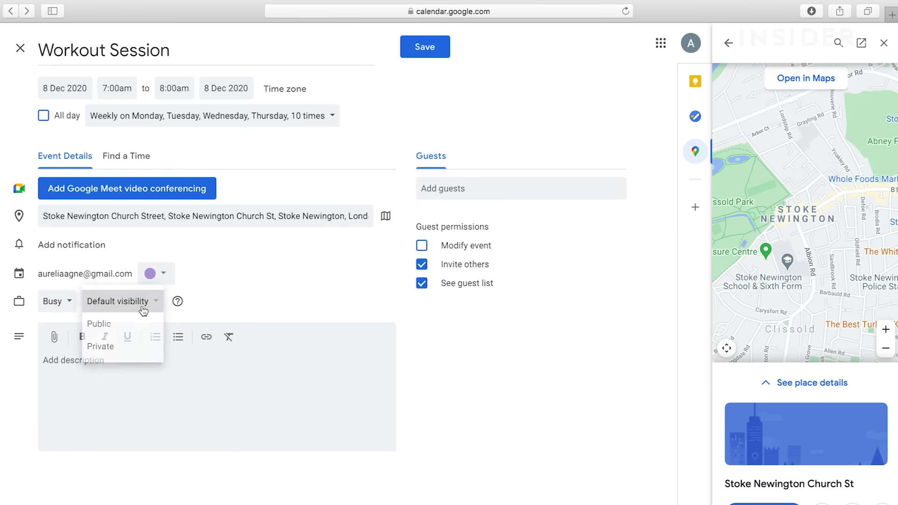
pyautogui.click(72, 303)
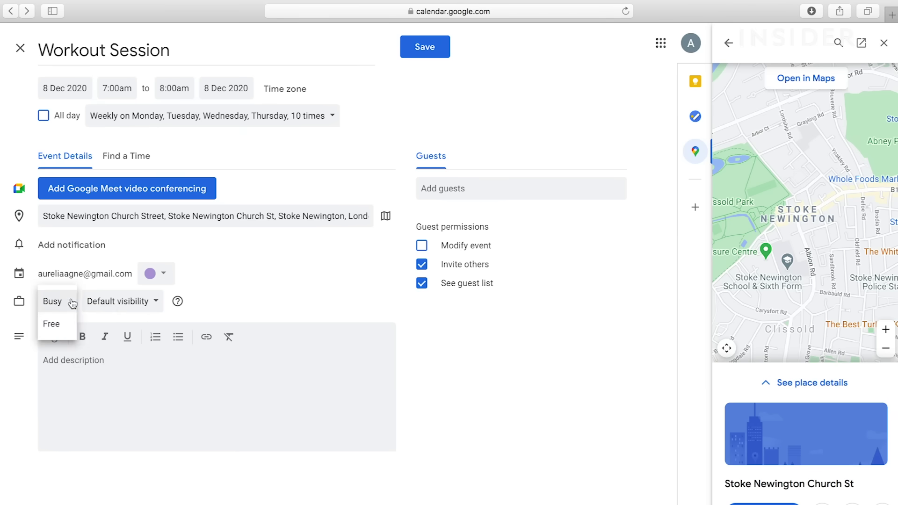
pyautogui.click(57, 325)
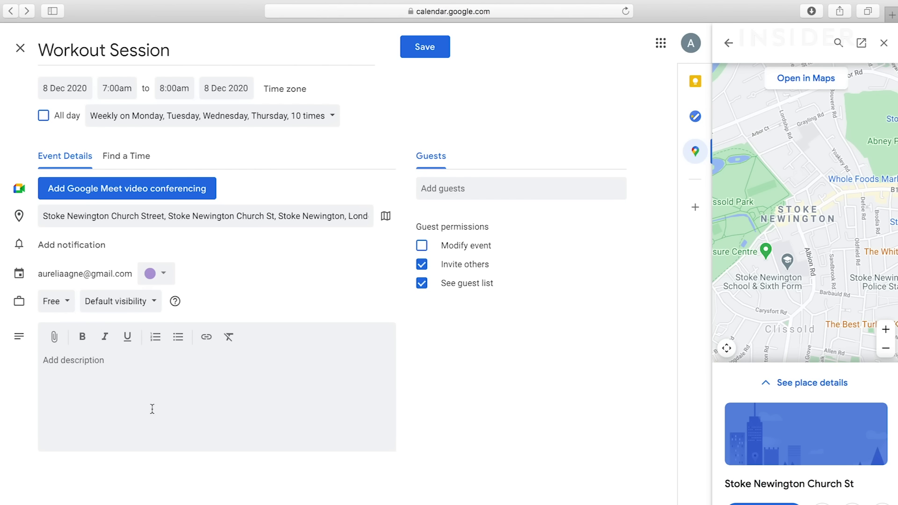
pyautogui.click(55, 340)
# Choose Untitled 2.pdf from the computer as the file to upload
pyautogui.click(344, 139)
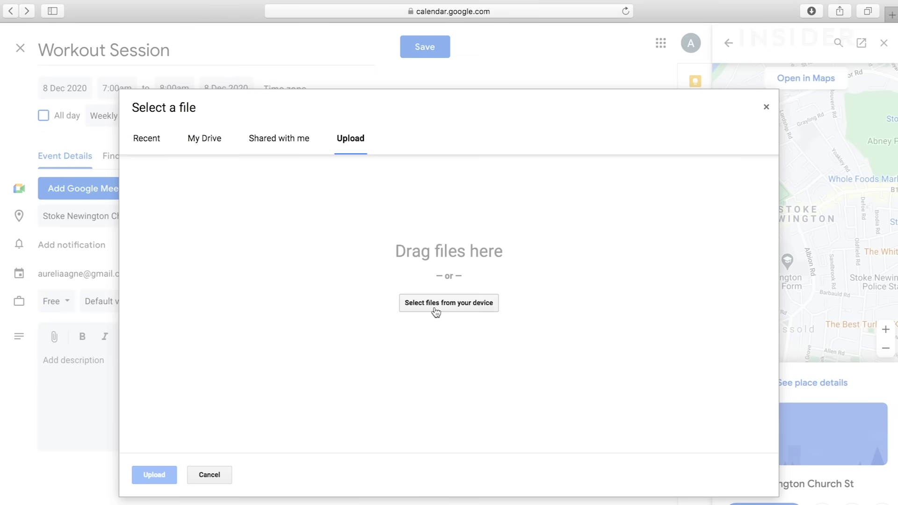
pyautogui.click(433, 305)
pyautogui.click(364, 65)
pyautogui.click(644, 293)
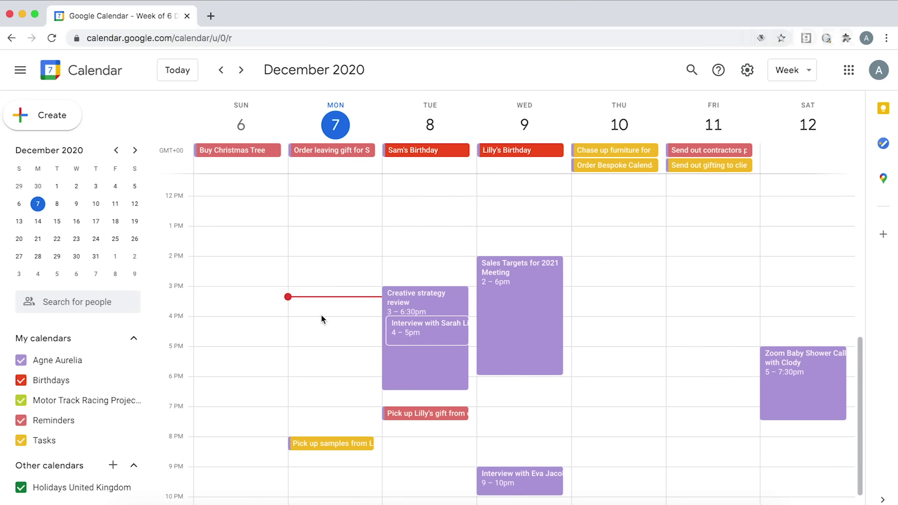
# Switch between Month and Week views of December 2020, finishing on Week view
pyautogui.click(778, 64)
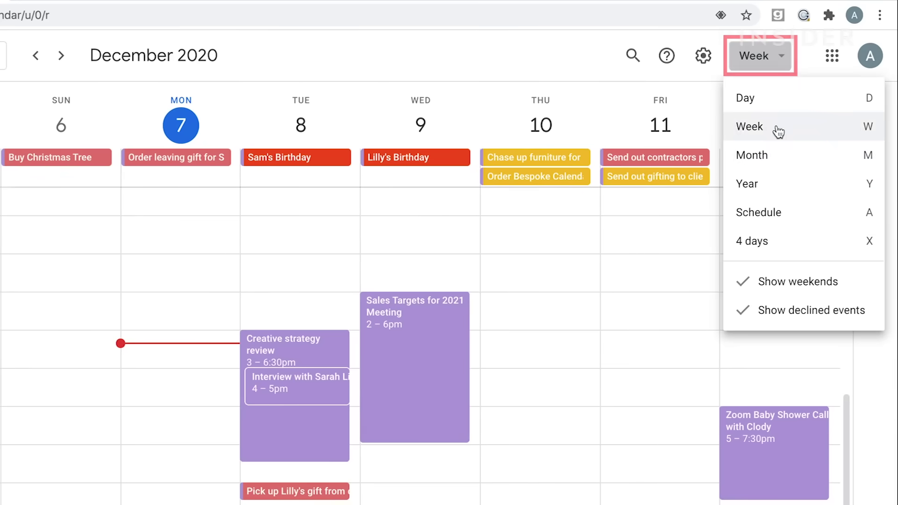
pyautogui.click(774, 155)
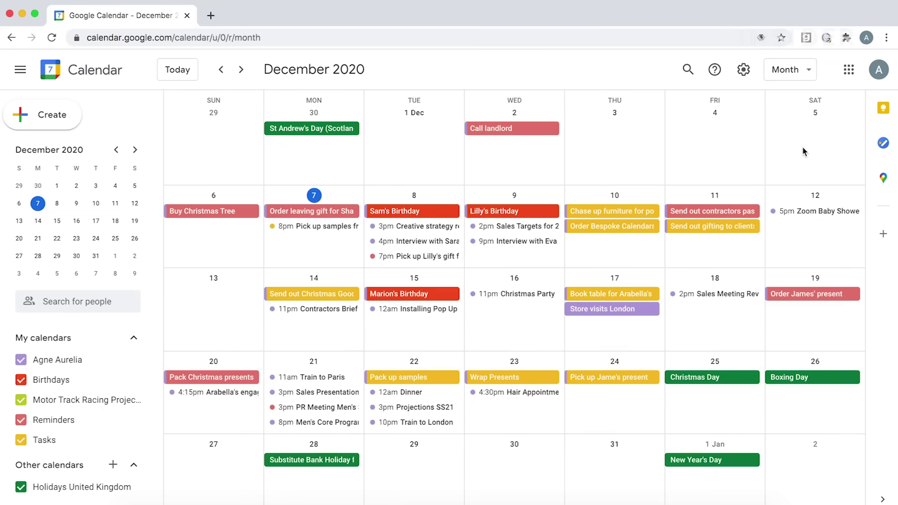
pyautogui.press('w')
pyautogui.scroll(-3, 312, 305)
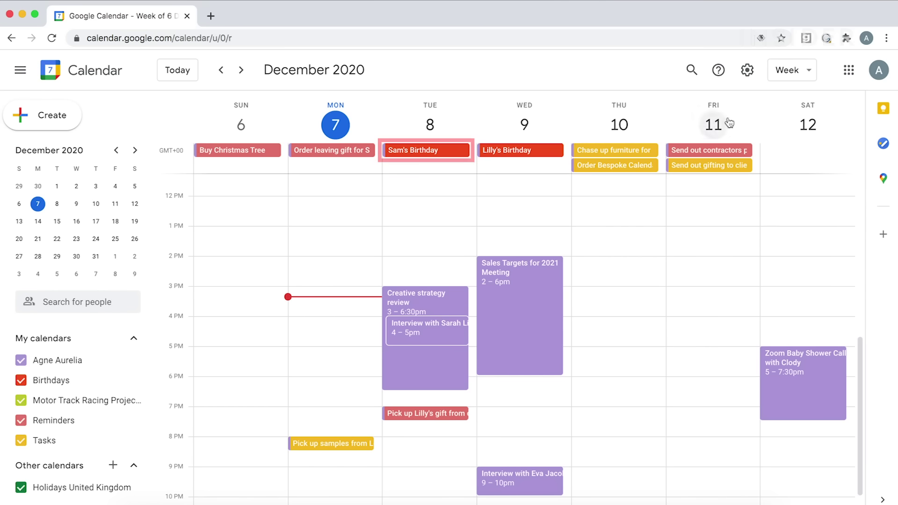
pyautogui.click(803, 74)
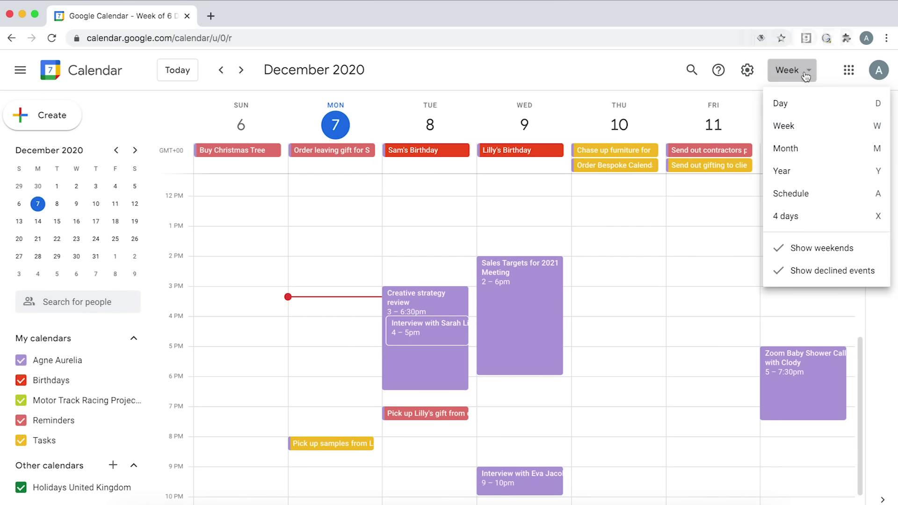
pyautogui.click(804, 149)
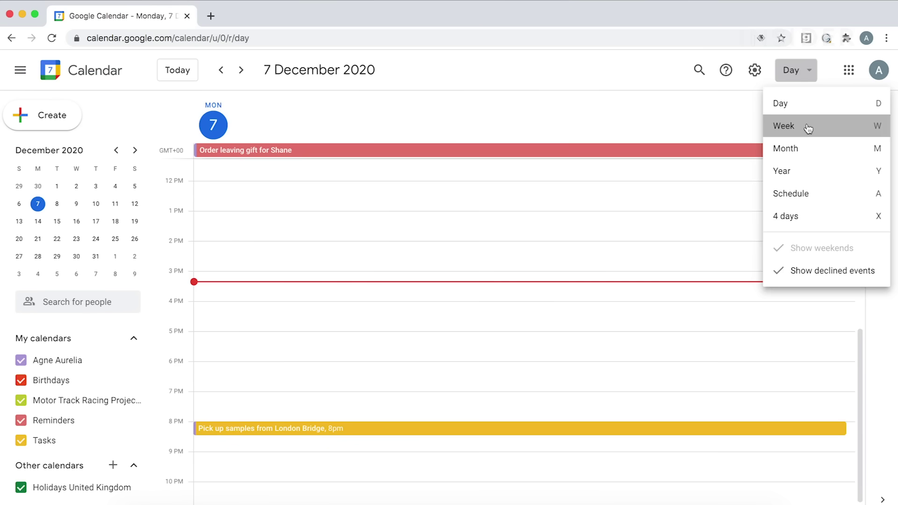
pyautogui.click(808, 125)
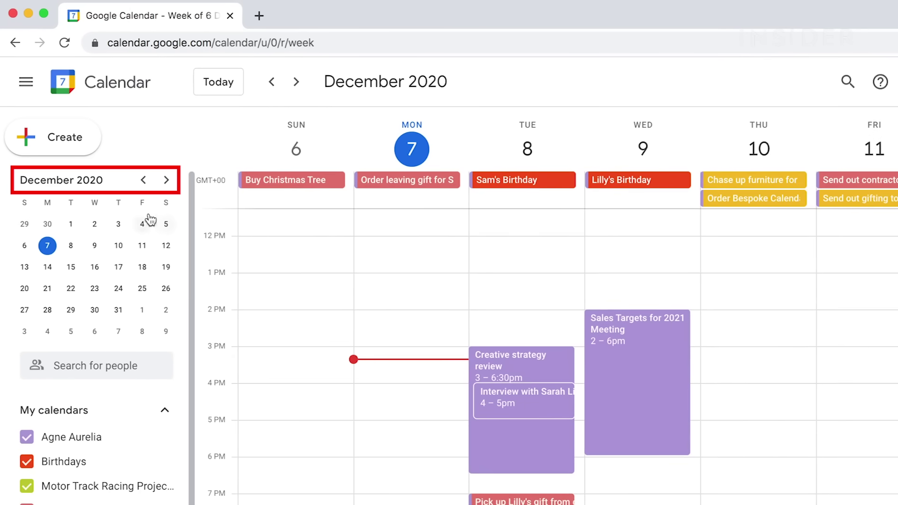
# Browse the mini-calendar back to August, then step two weeks ahead and one week back
pyautogui.click(143, 182)
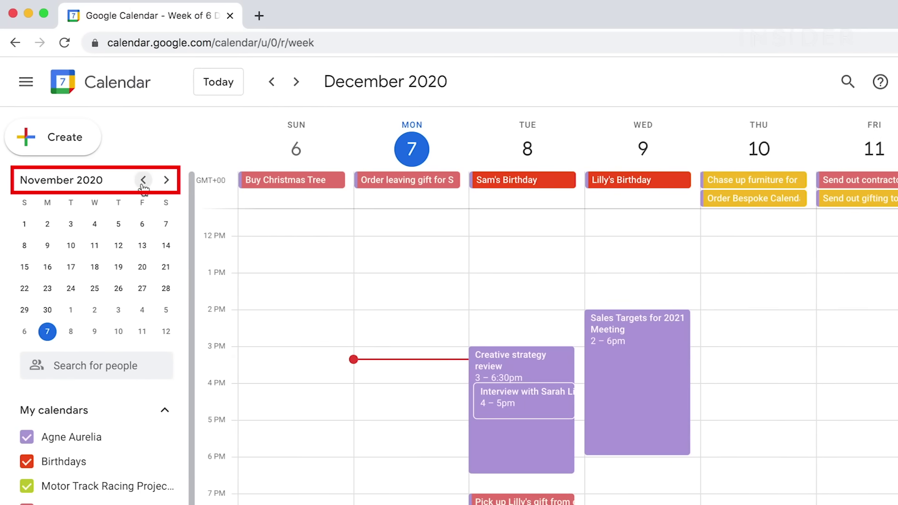
pyautogui.click(143, 183)
pyautogui.click(143, 183)
pyautogui.click(143, 182)
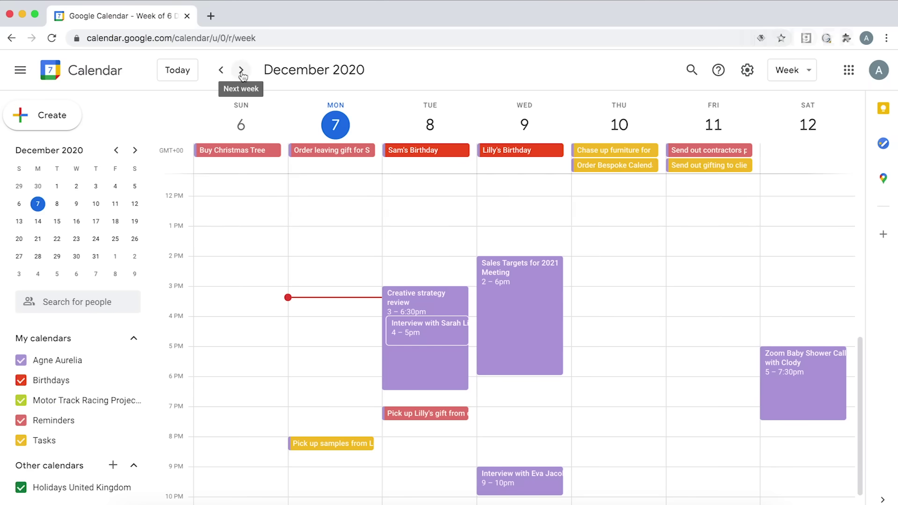
pyautogui.click(241, 70)
pyautogui.click(241, 70)
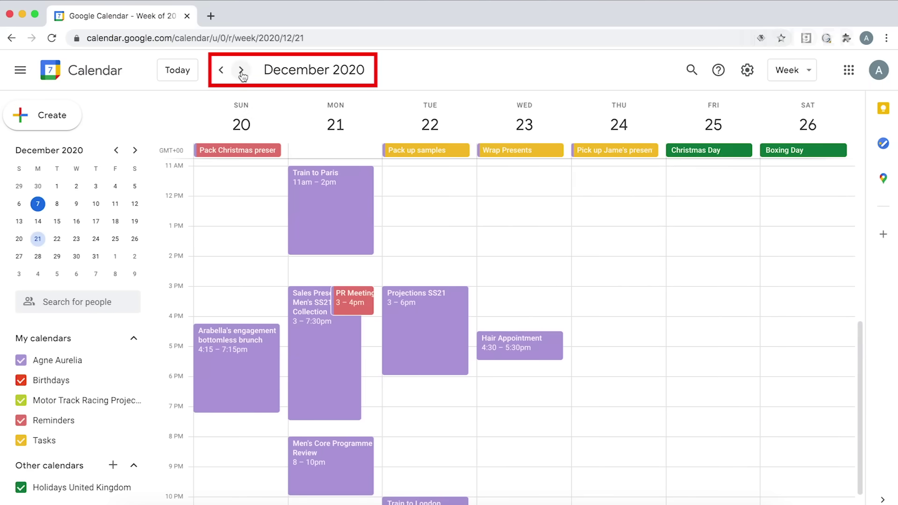
pyautogui.click(221, 70)
pyautogui.click(220, 70)
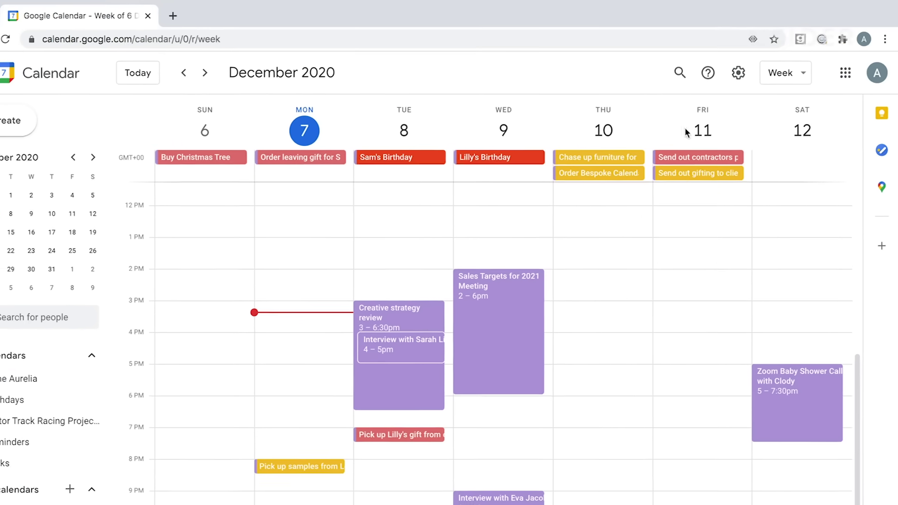
# Change the calendar layout from Week to Schedule view
pyautogui.click(795, 74)
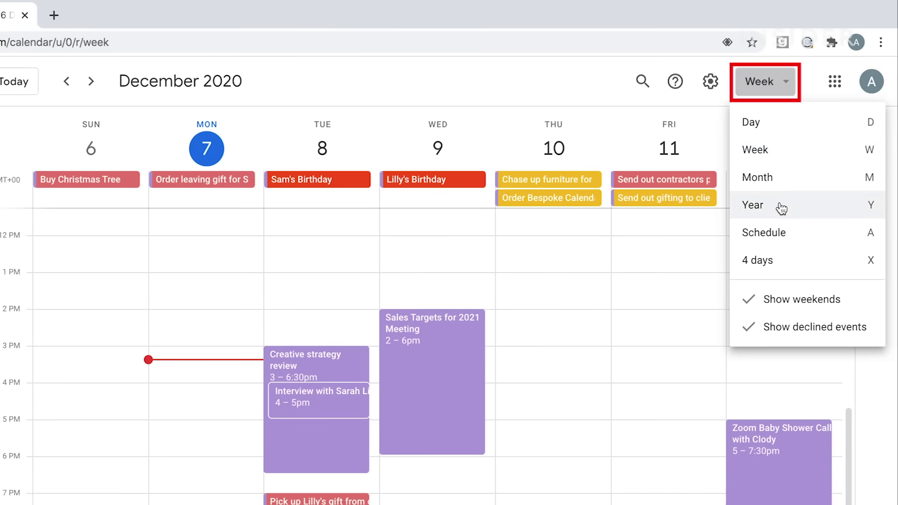
pyautogui.click(780, 236)
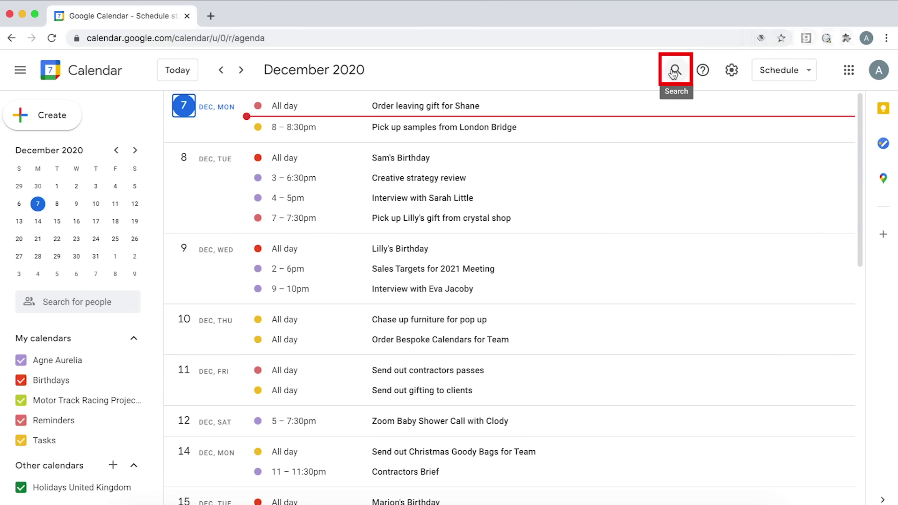
# Search events for 'leaving' and open the matching leaving-gift event
pyautogui.click(674, 71)
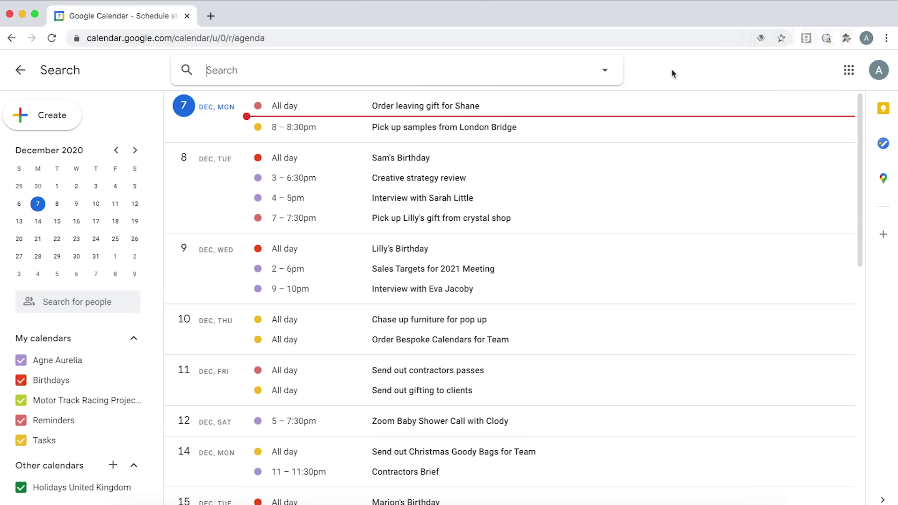
pyautogui.write('leaving')
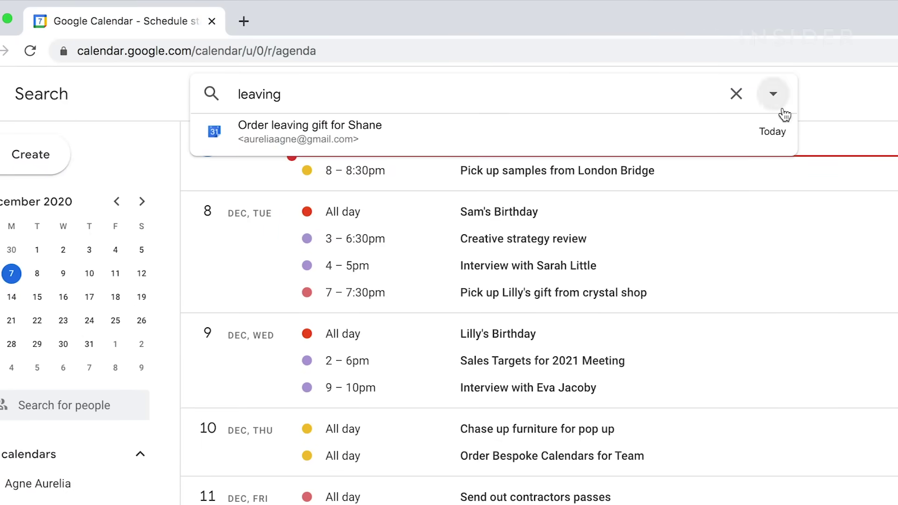
pyautogui.click(707, 137)
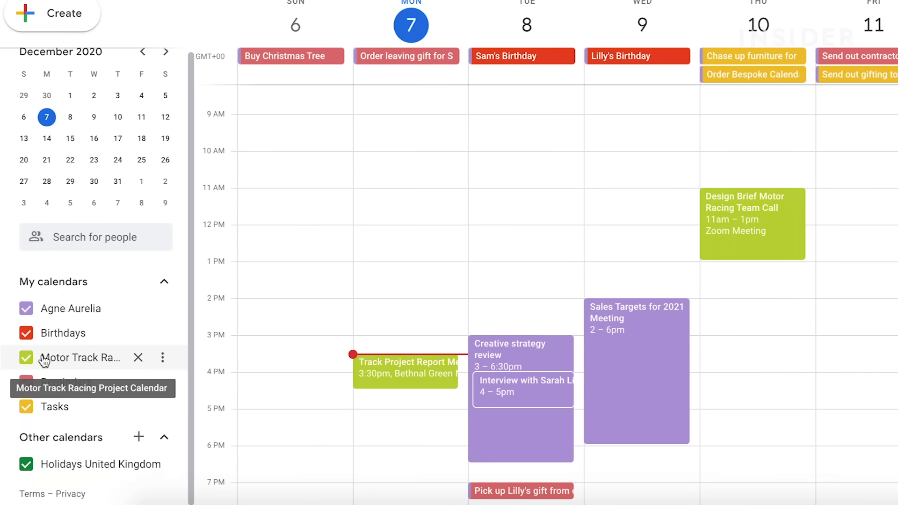
# Hide and reshow Motor Track Racing Project events, then open the Birthdays calendar's options
pyautogui.click(27, 358)
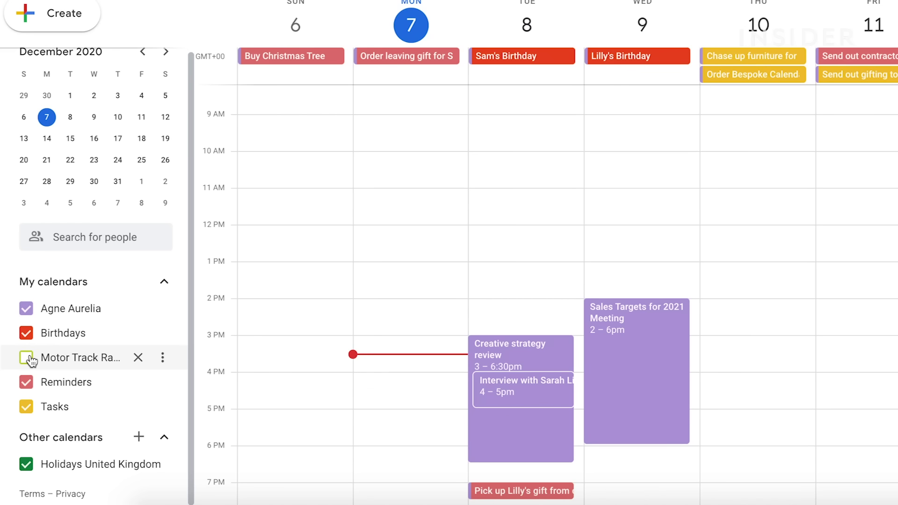
pyautogui.click(27, 358)
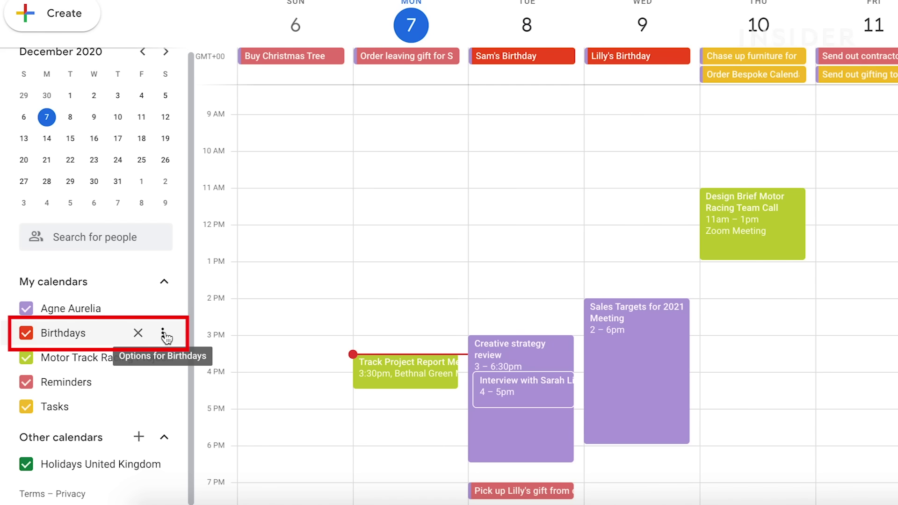
pyautogui.click(165, 336)
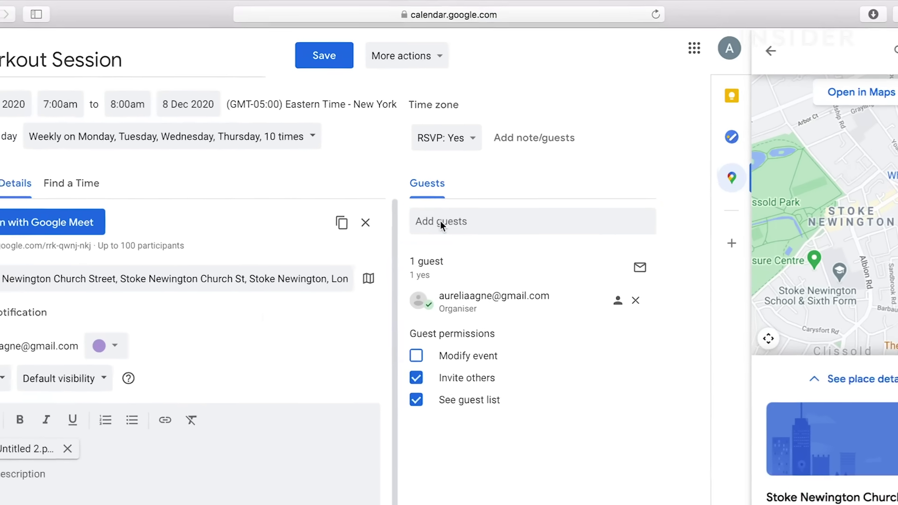
# Add two teammates' e-mail addresses as Workout Session guests and save the event
pyautogui.click(440, 221)
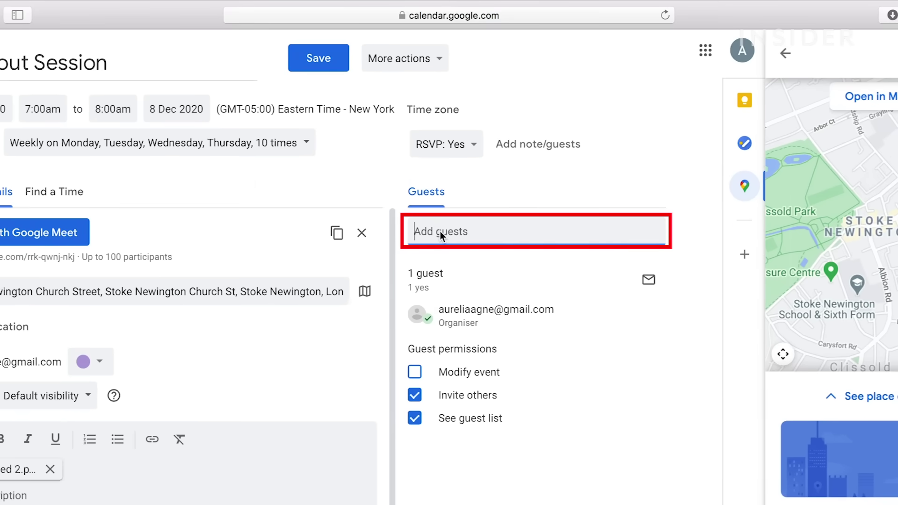
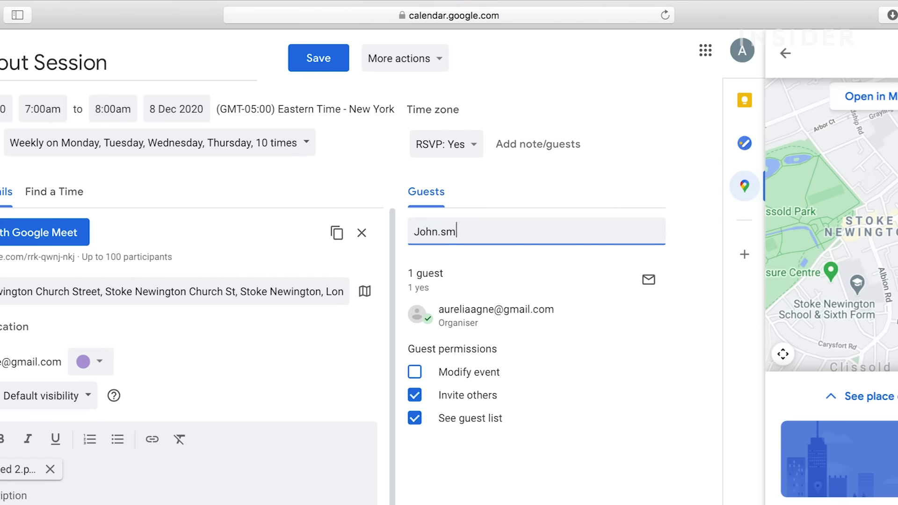
pyautogui.press('Return')
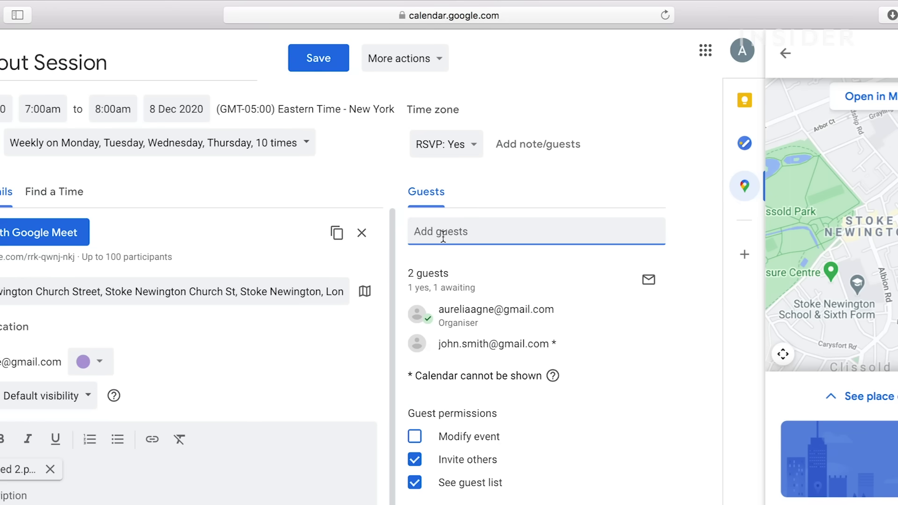
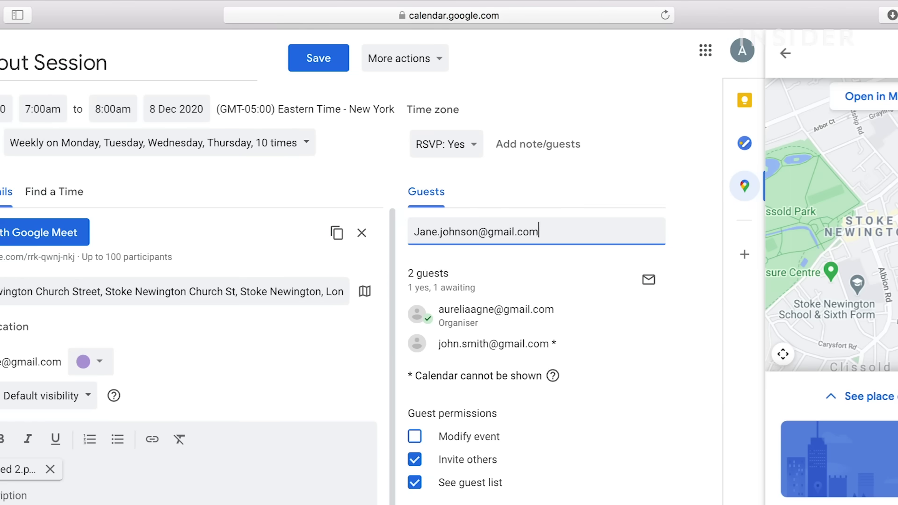
pyautogui.press('Return')
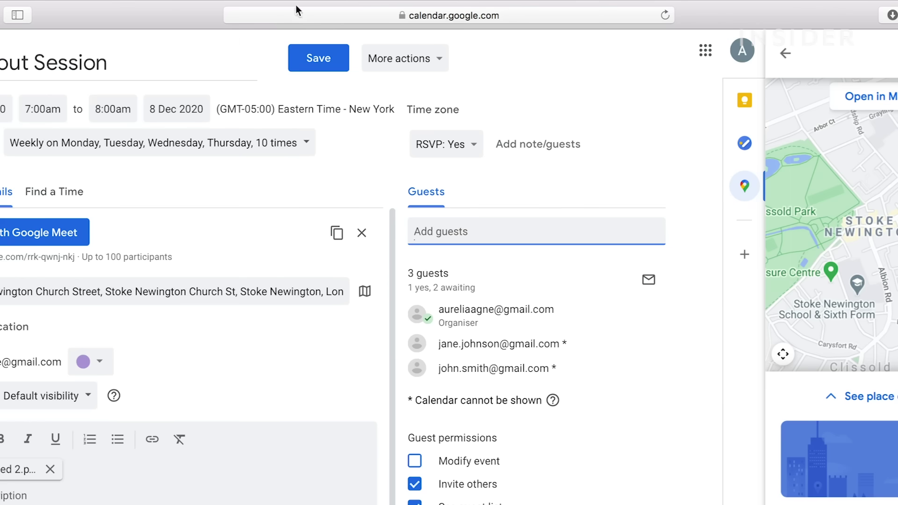
pyautogui.click(331, 68)
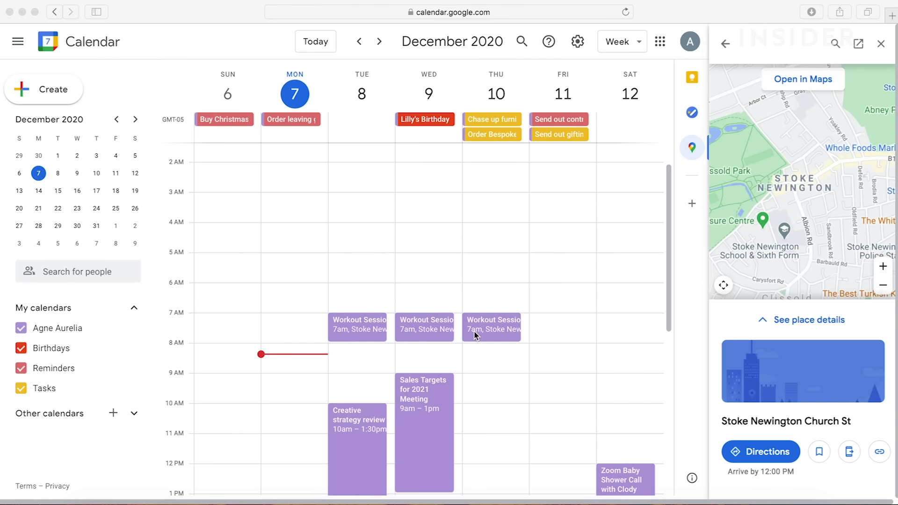
# Open Thursday 10 December's Workout Session in the full event editor
pyautogui.click(475, 335)
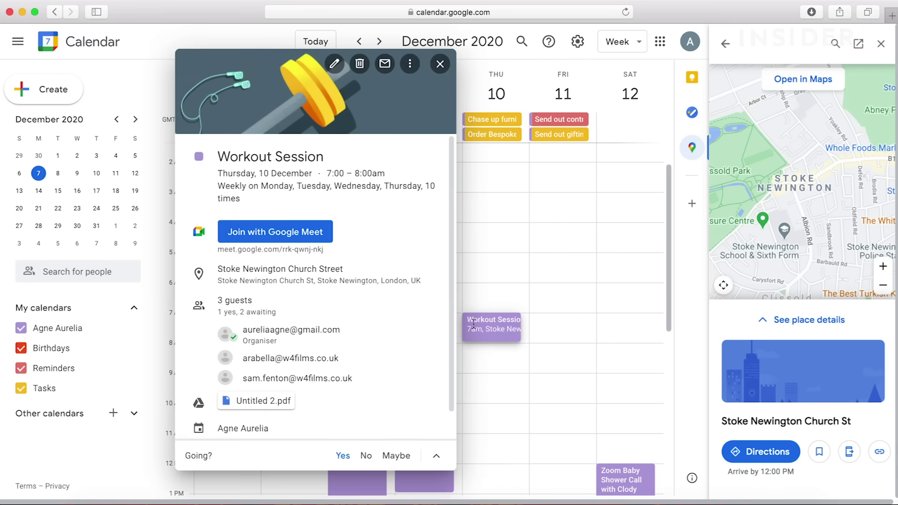
pyautogui.moveTo(424, 229)
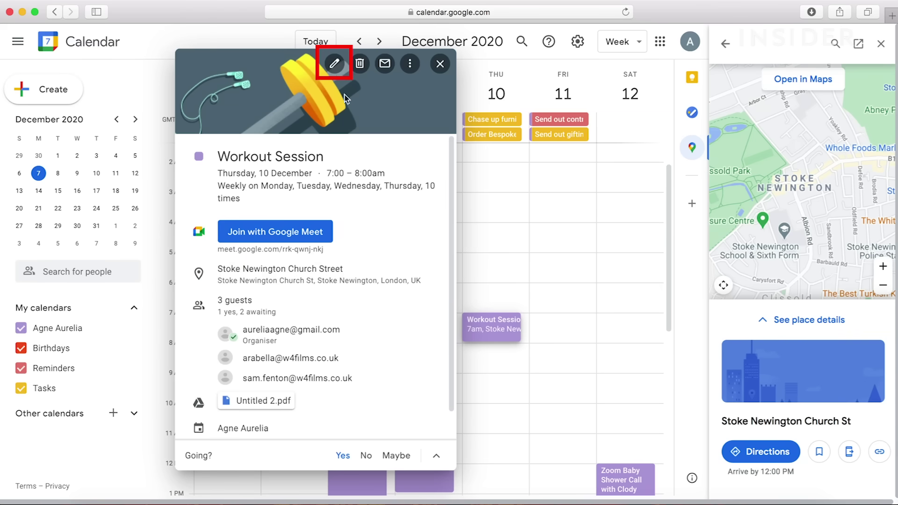
pyautogui.click(344, 66)
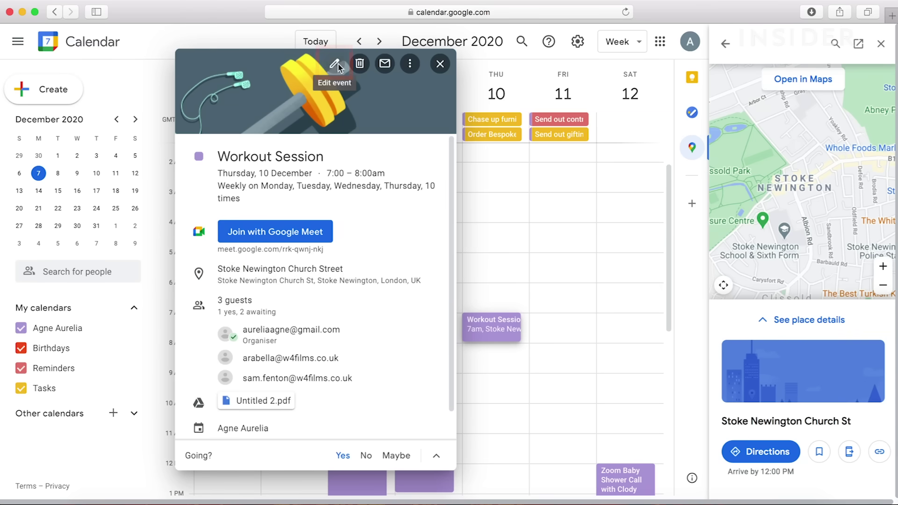
pyautogui.click(20, 49)
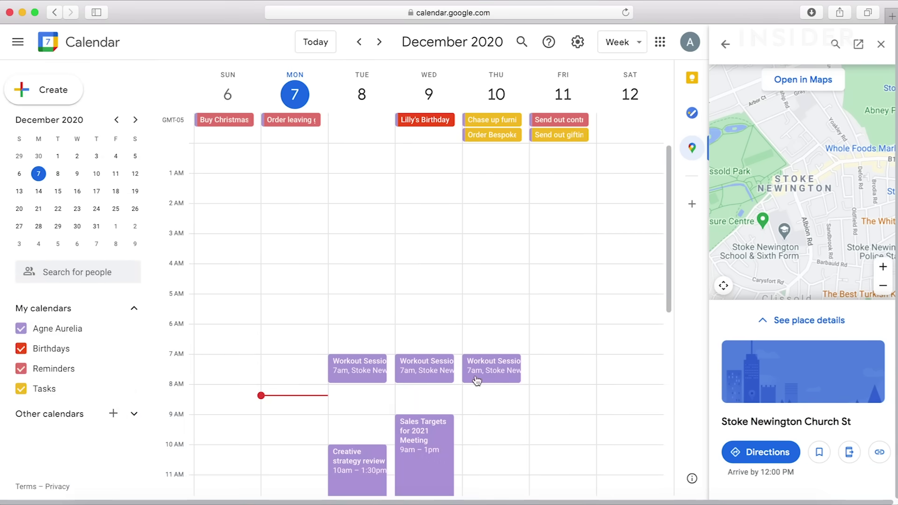
pyautogui.click(502, 371)
pyautogui.click(501, 371)
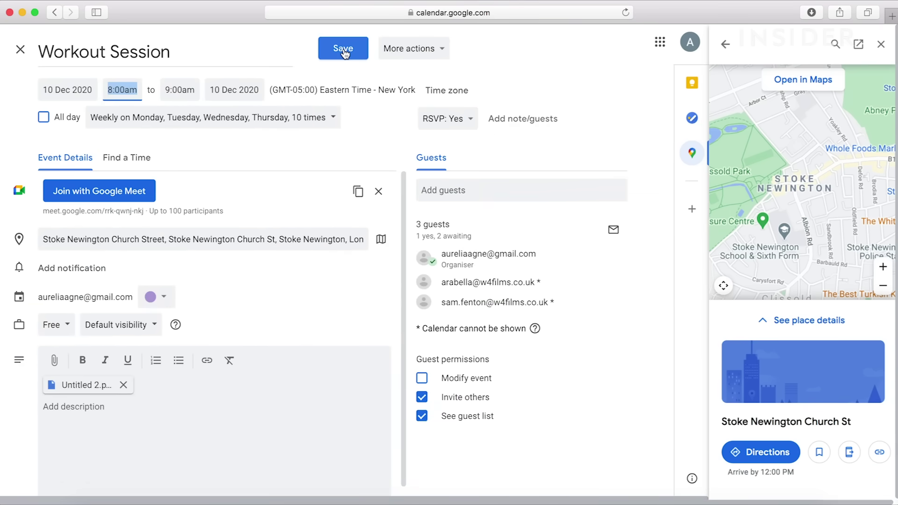
# Save the Workout Session at 8:00–9:00am, applying it to all events
pyautogui.click(344, 51)
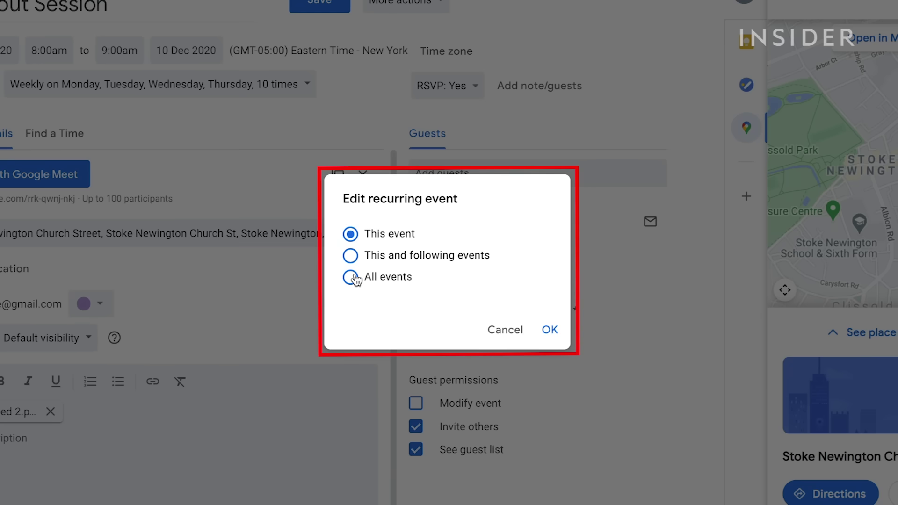
pyautogui.click(351, 278)
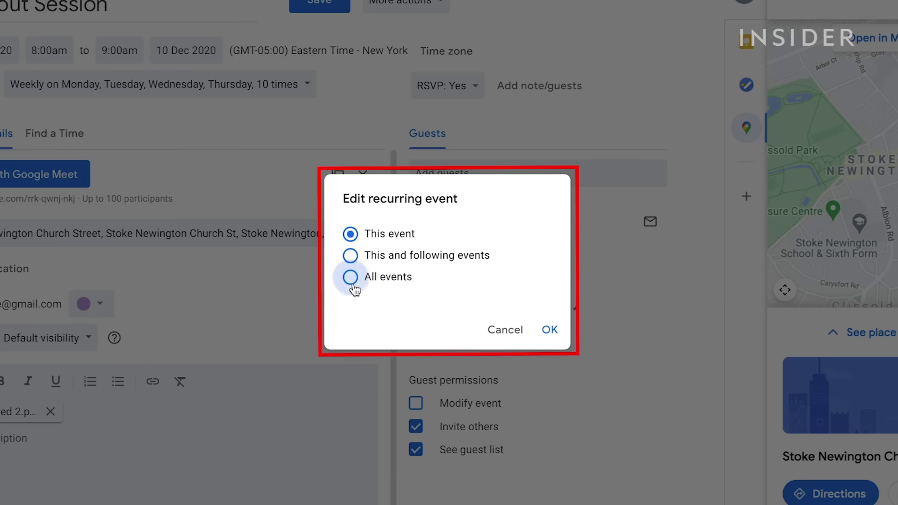
# Apply the change to this occurrence only and send guests 'Need a later start on Thursday !'
pyautogui.click(350, 234)
pyautogui.click(554, 341)
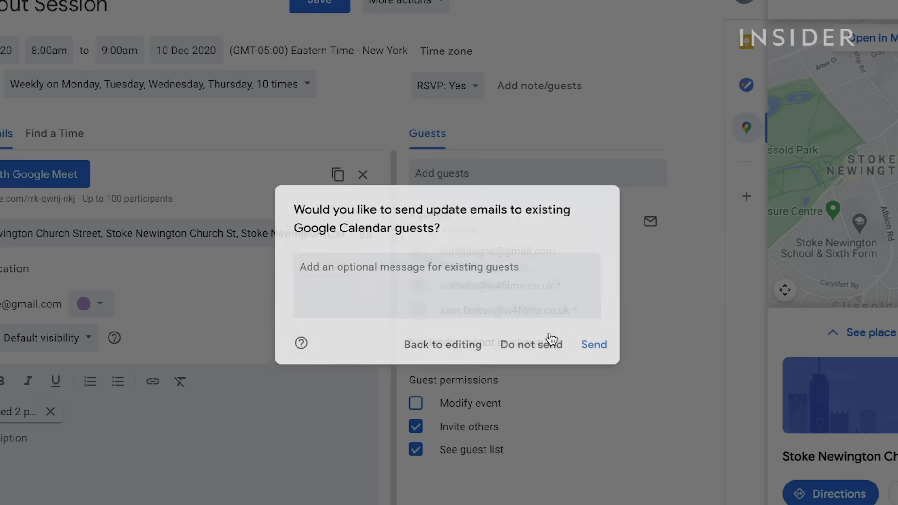
pyautogui.click(423, 283)
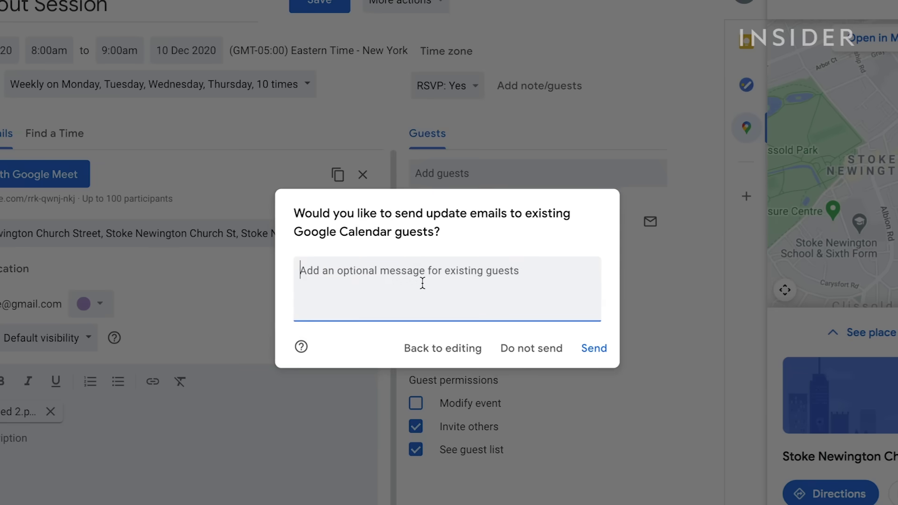
pyautogui.write('Need a later ')
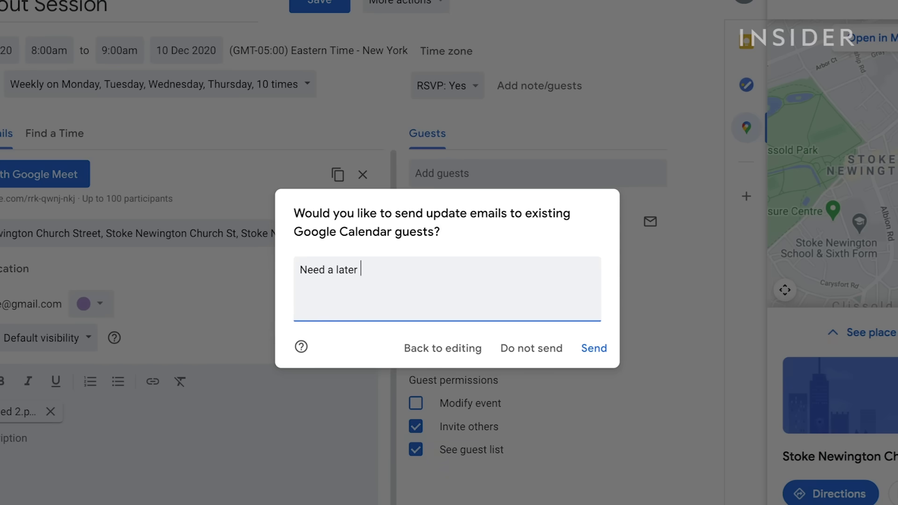
pyautogui.write('start on Thurs')
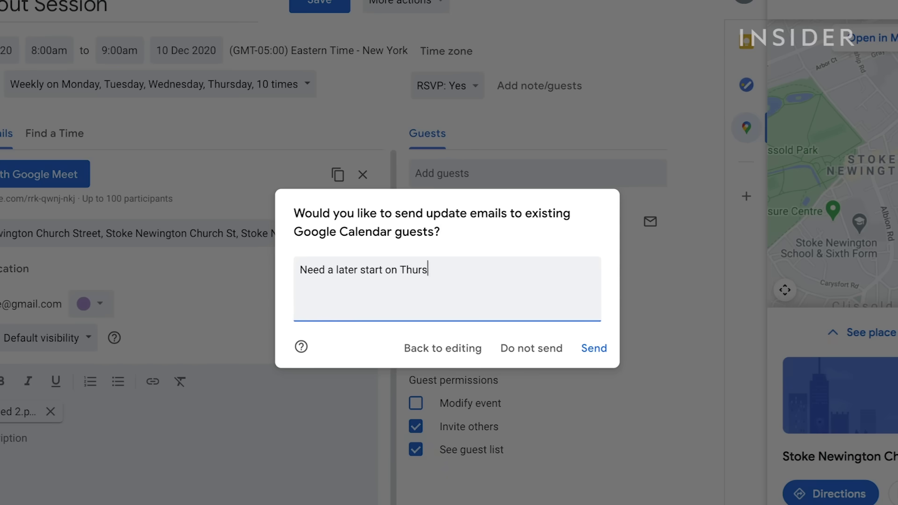
pyautogui.write('day !')
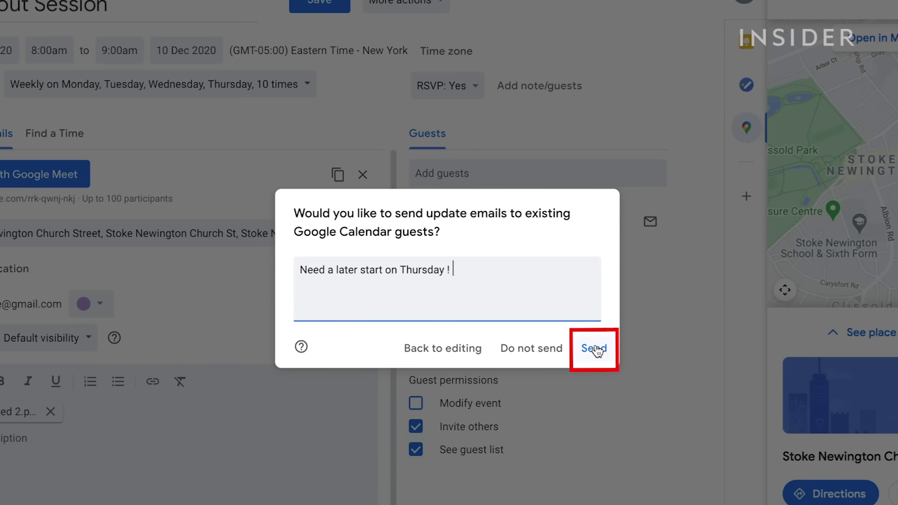
pyautogui.click(594, 349)
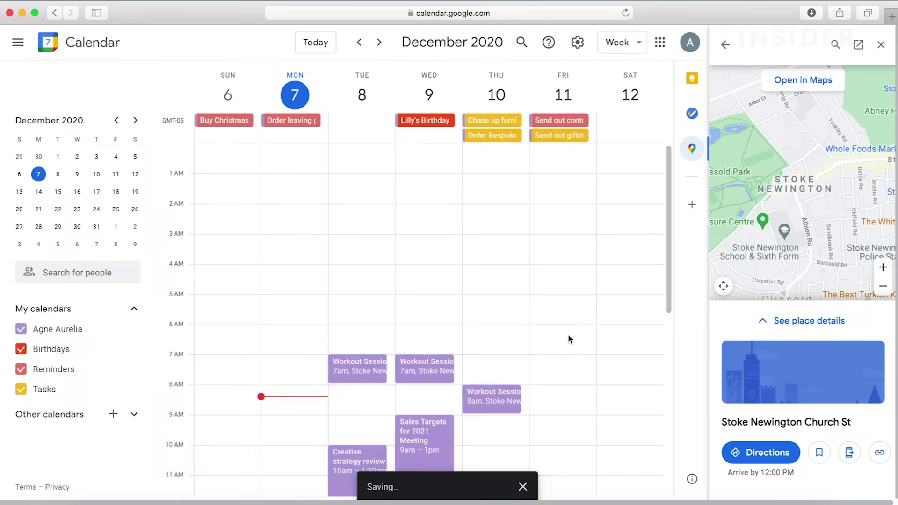
# Delete just the Wednesday 9 December Workout Session occurrence
pyautogui.click(436, 365)
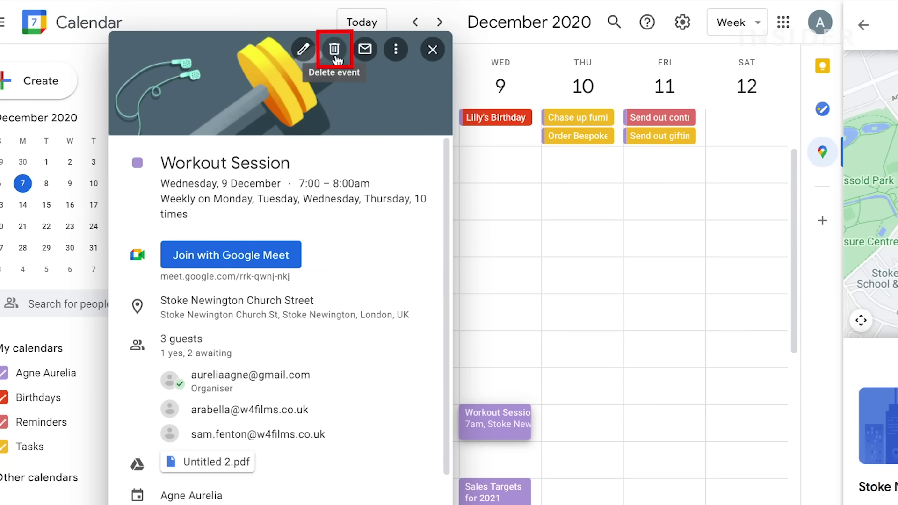
pyautogui.click(335, 55)
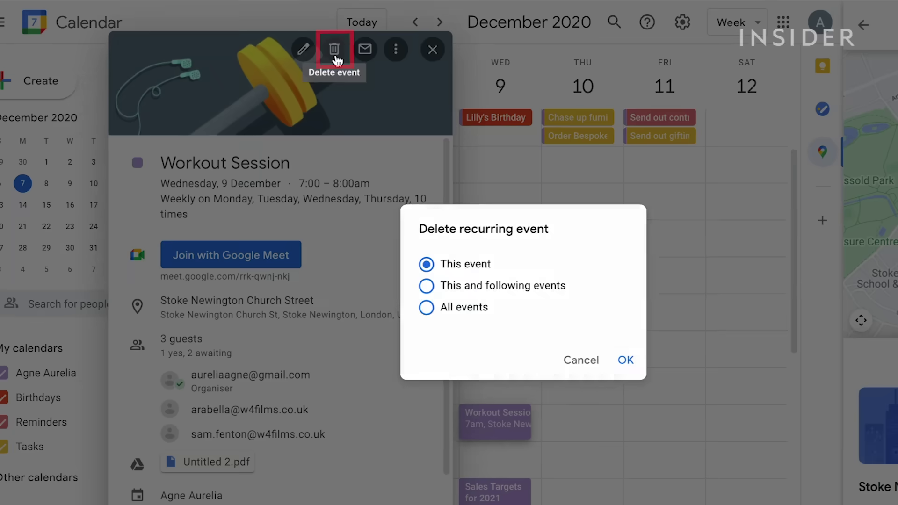
pyautogui.click(626, 362)
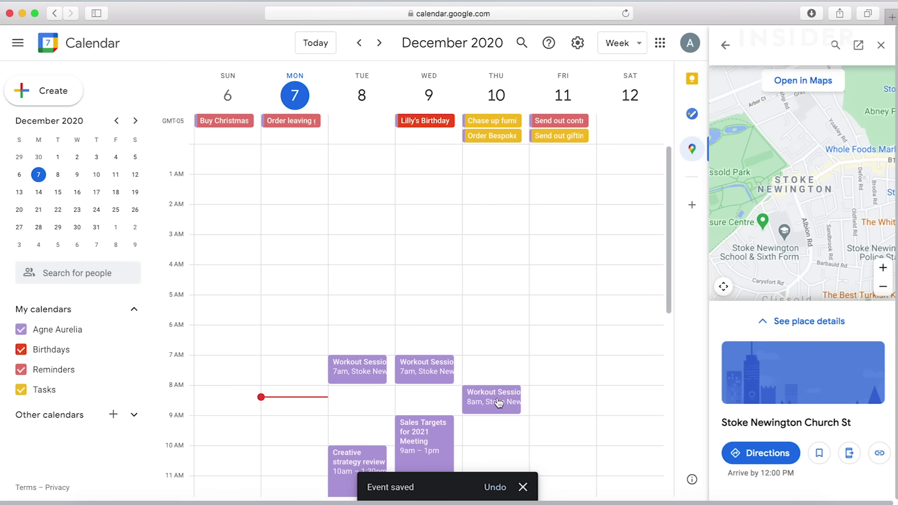
pyautogui.doubleClick(499, 403)
# Open the event's More actions, then the menu for adding another calendar
pyautogui.click(443, 53)
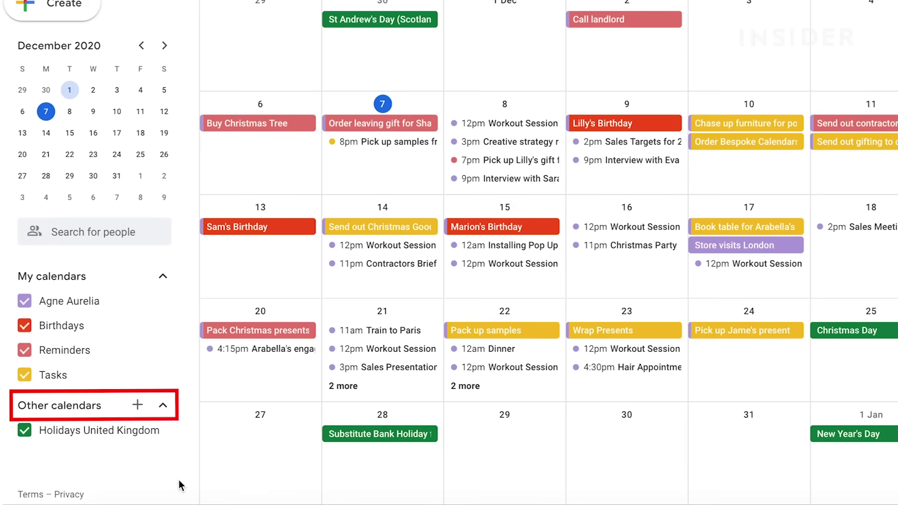
pyautogui.click(138, 406)
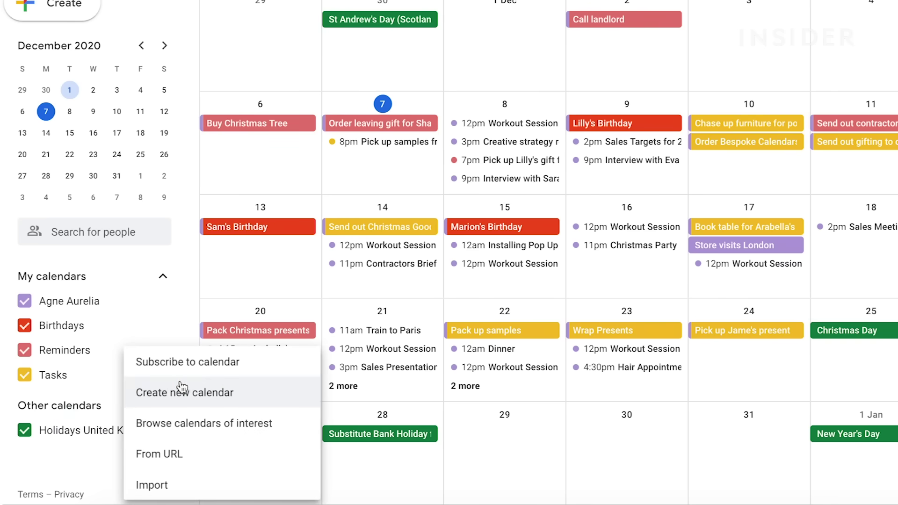
# Create the 'Motor Track Racing Project Calendar' calendar with Greenwich Mean Time time zone
pyautogui.click(143, 405)
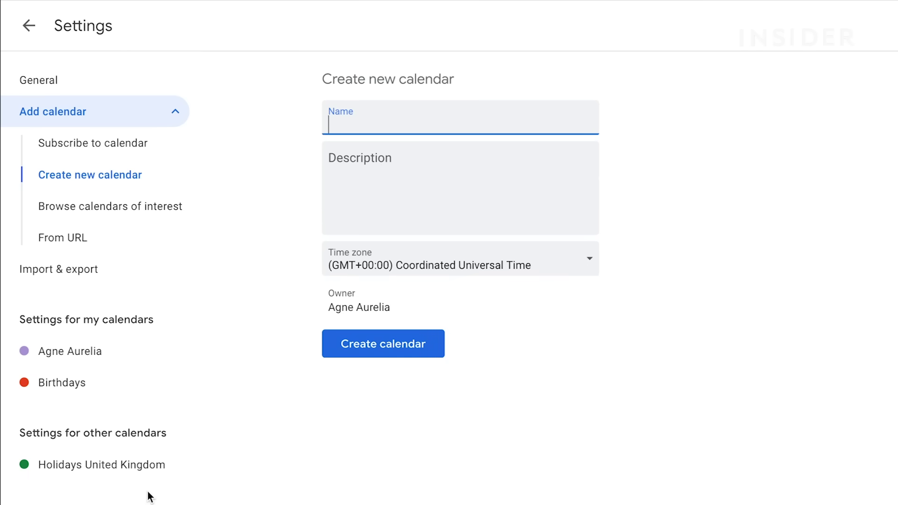
pyautogui.write('Motor Track')
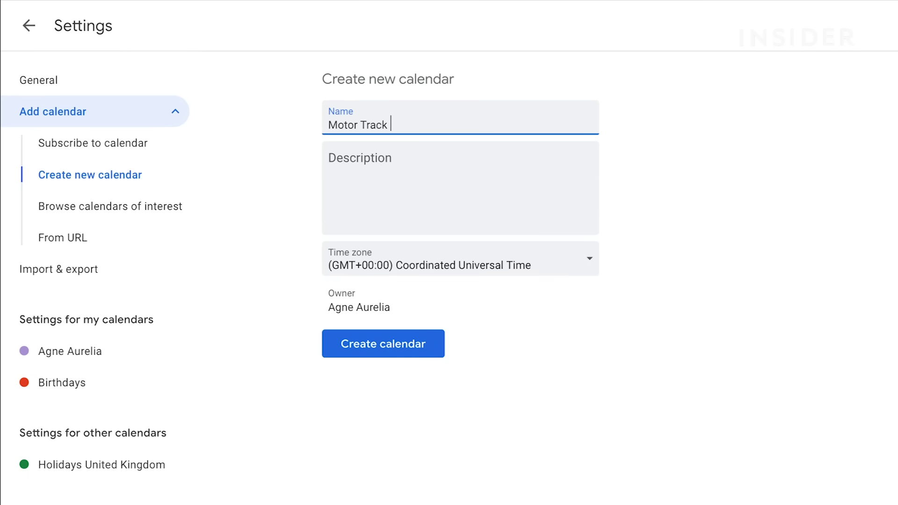
pyautogui.write(' Racing Project Calendar')
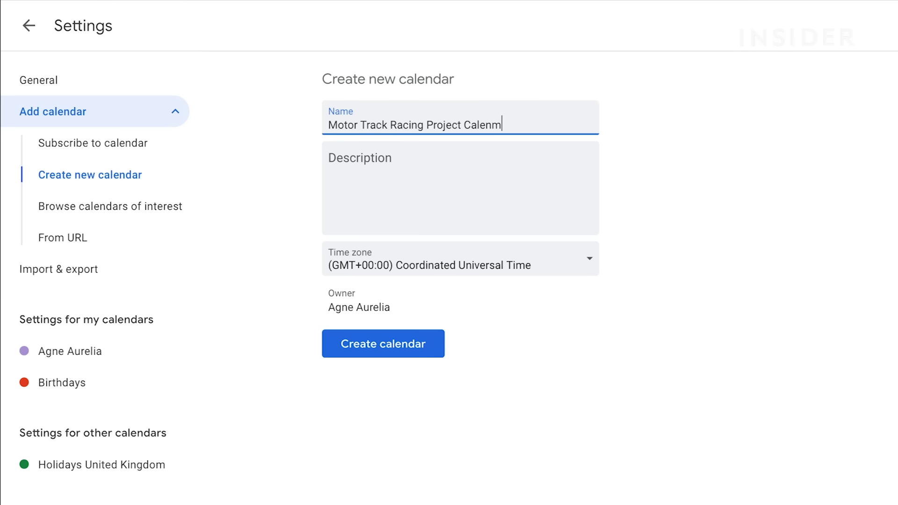
pyautogui.click(501, 269)
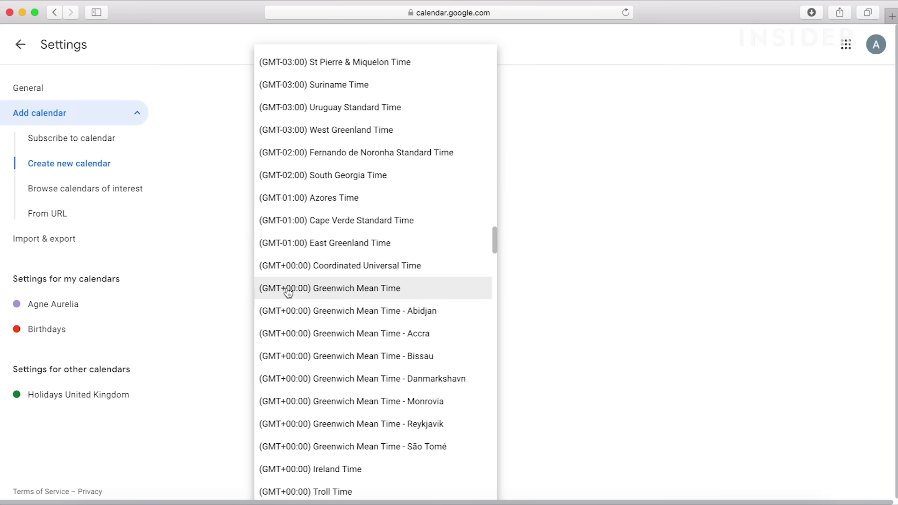
pyautogui.click(434, 289)
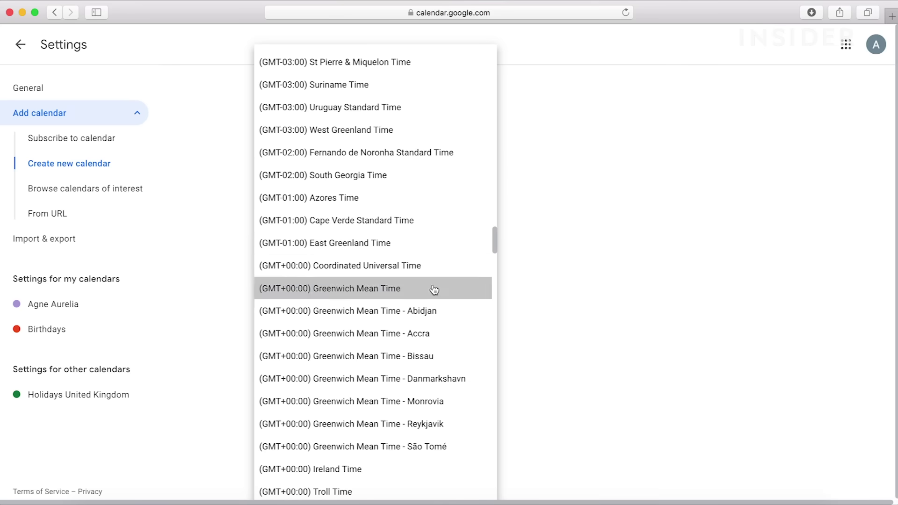
pyautogui.click(307, 309)
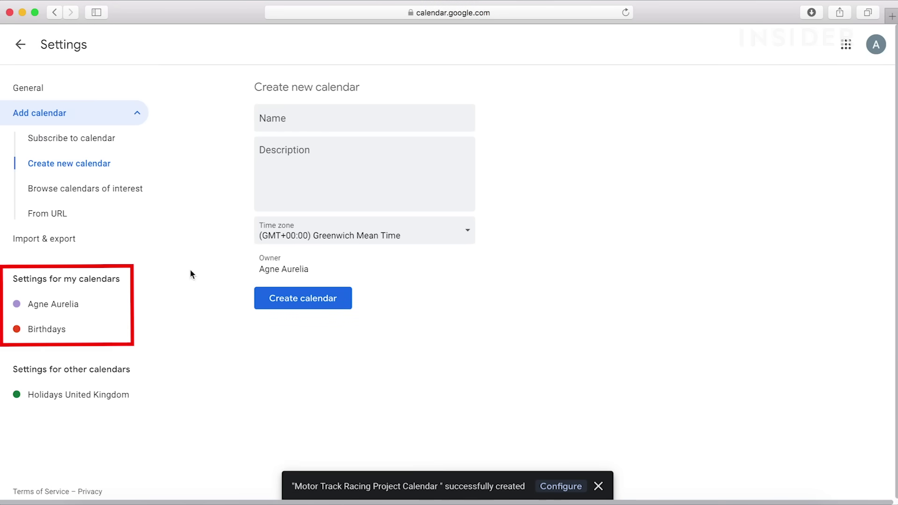
pyautogui.click(21, 50)
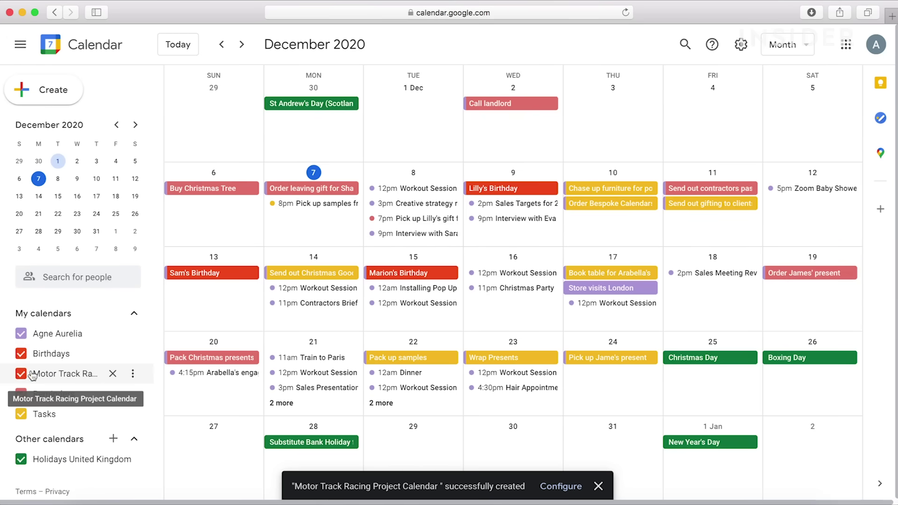
# In the Motor Track Racing Project Calendar's settings, give two teammates 'See all event details' access and send the invitations
pyautogui.click(133, 373)
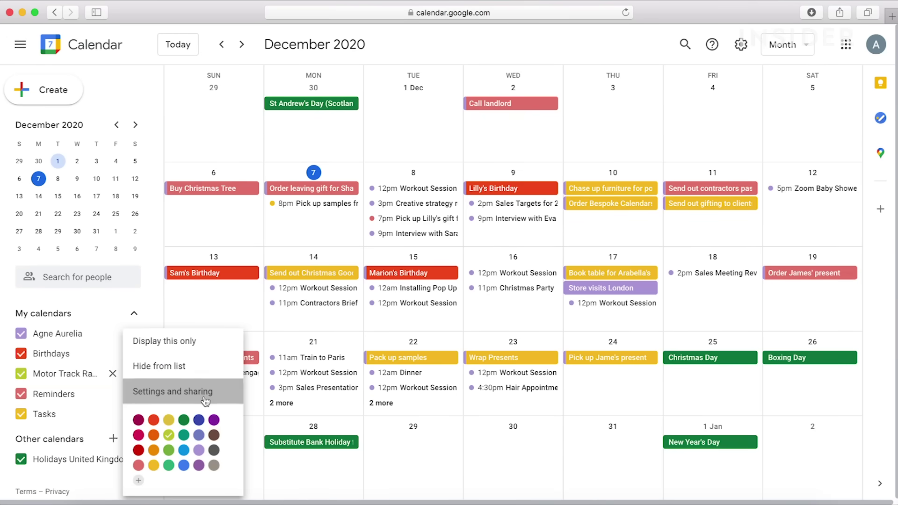
pyautogui.click(204, 399)
pyautogui.scroll(-8, 448, 426)
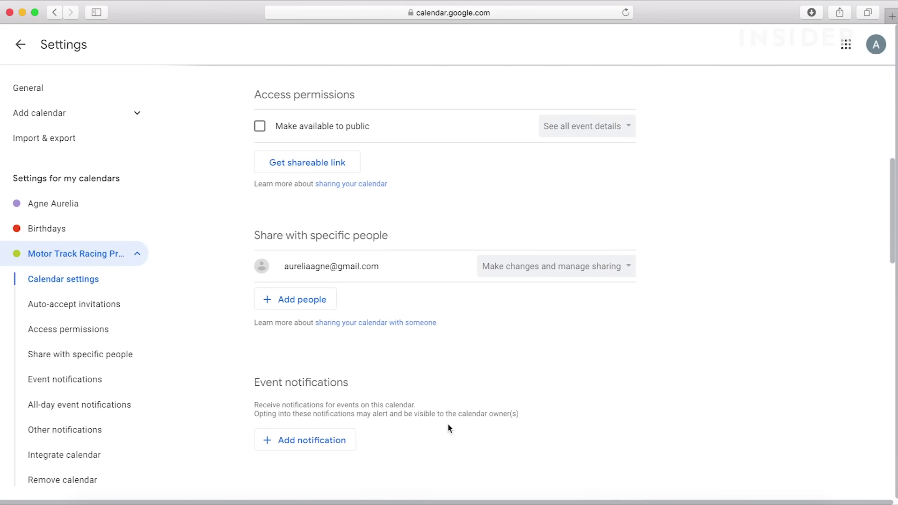
pyautogui.click(317, 304)
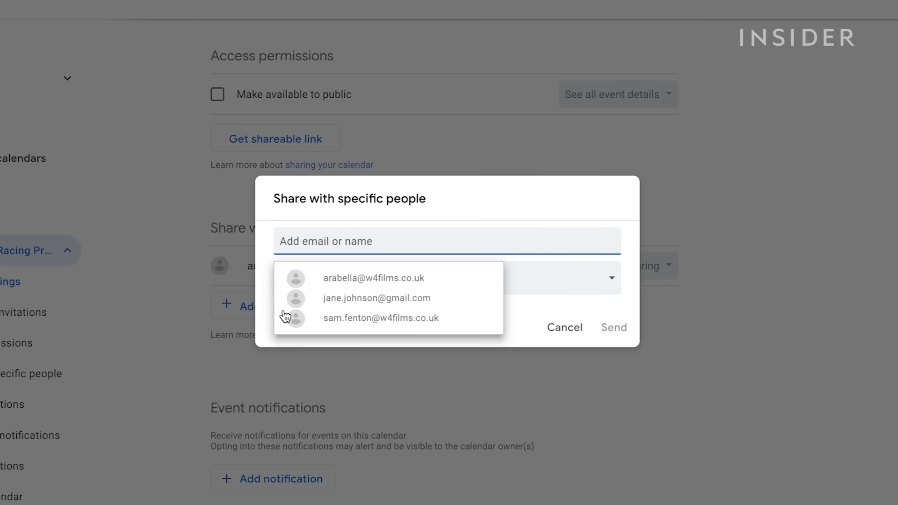
pyautogui.click(325, 280)
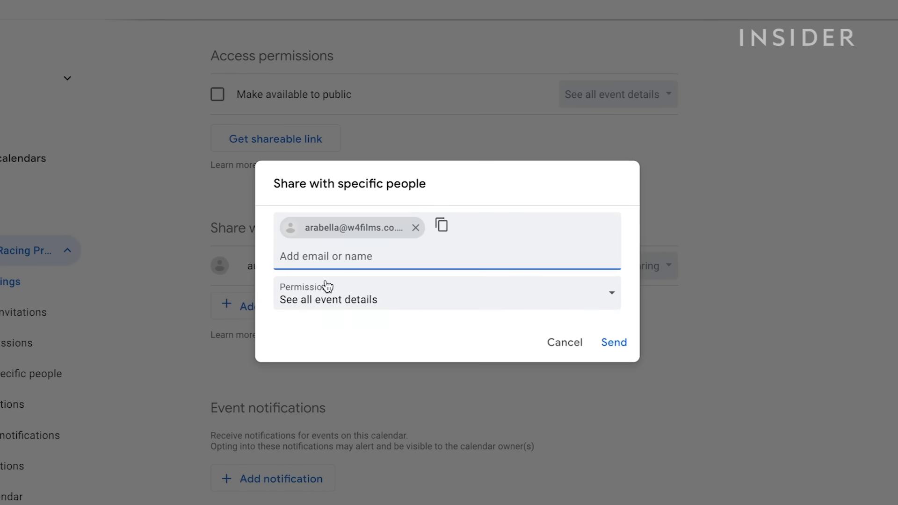
pyautogui.write('sam')
pyautogui.click(353, 293)
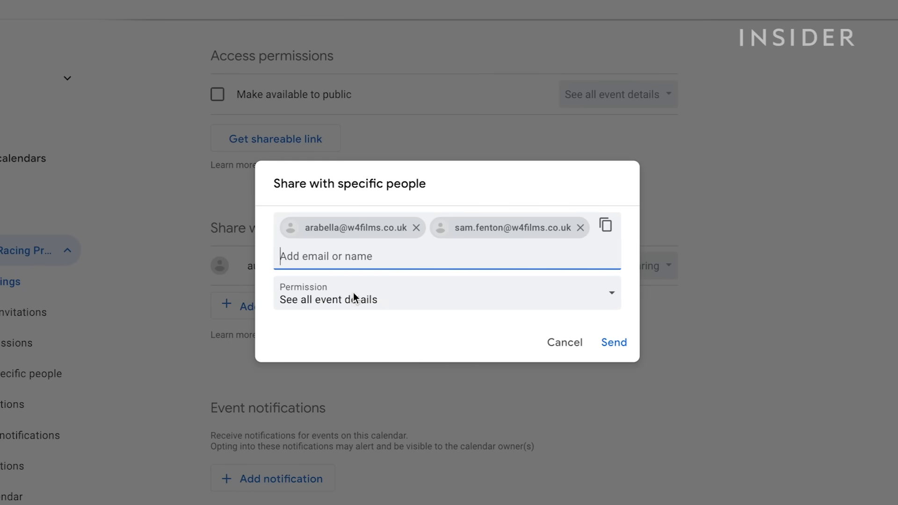
pyautogui.click(612, 346)
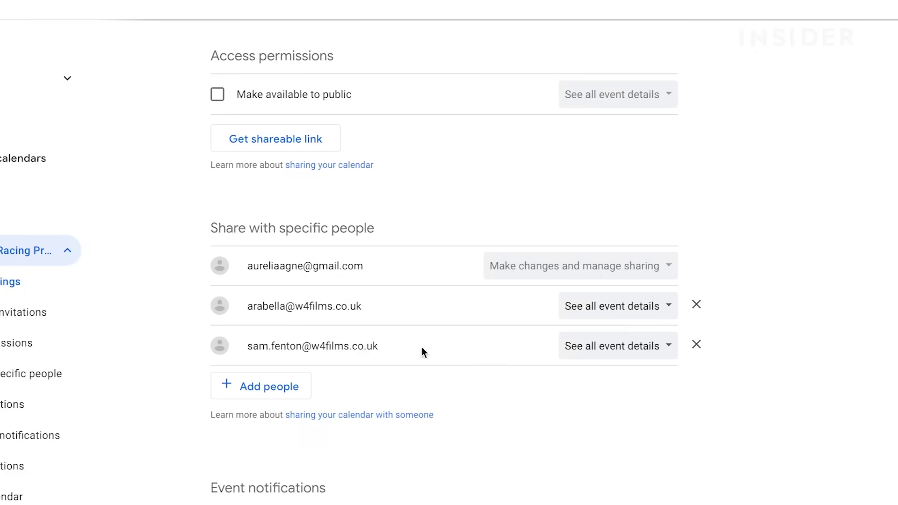